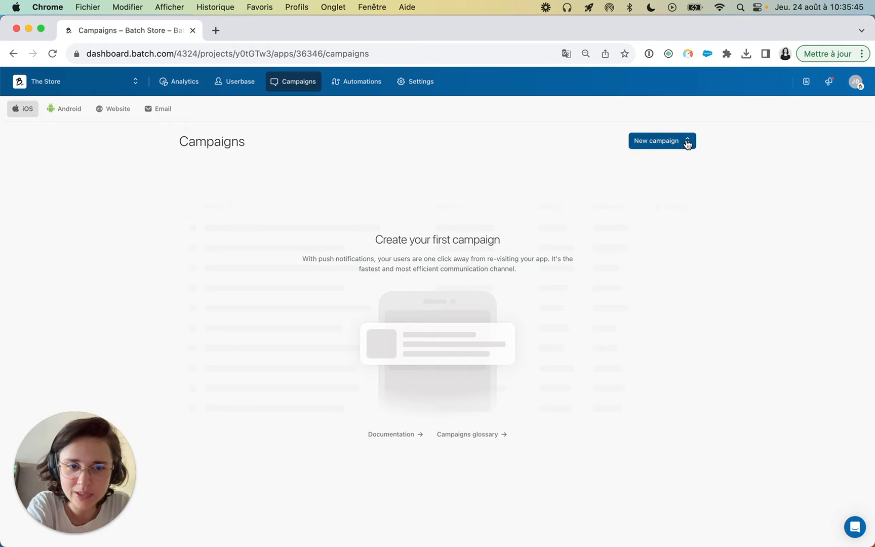
# - Create a new omnichannel campaign and name it "Annonce #1"
pyautogui.click(686, 142)
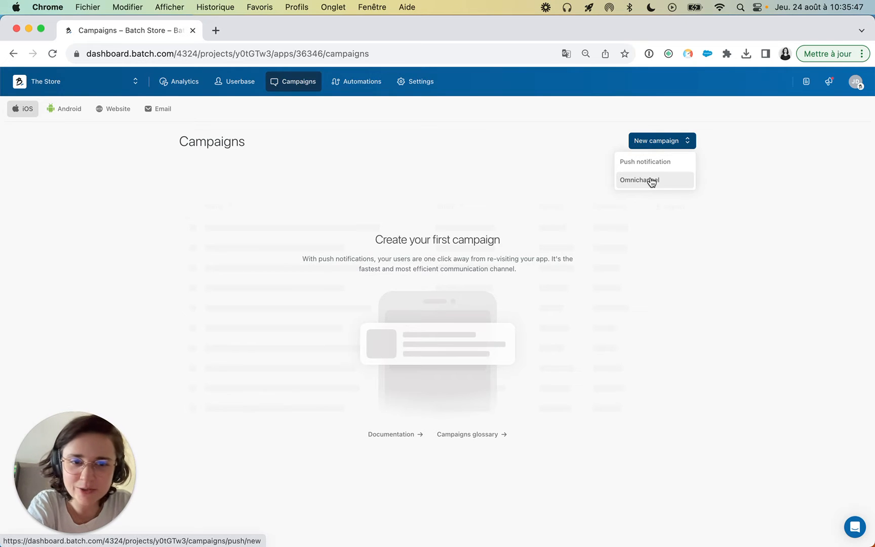
pyautogui.click(669, 181)
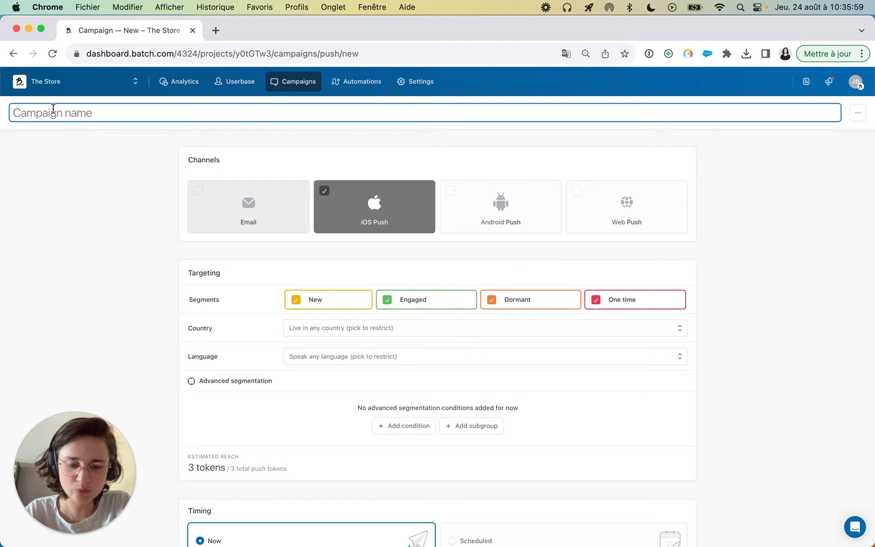
pyautogui.write('Annonce')
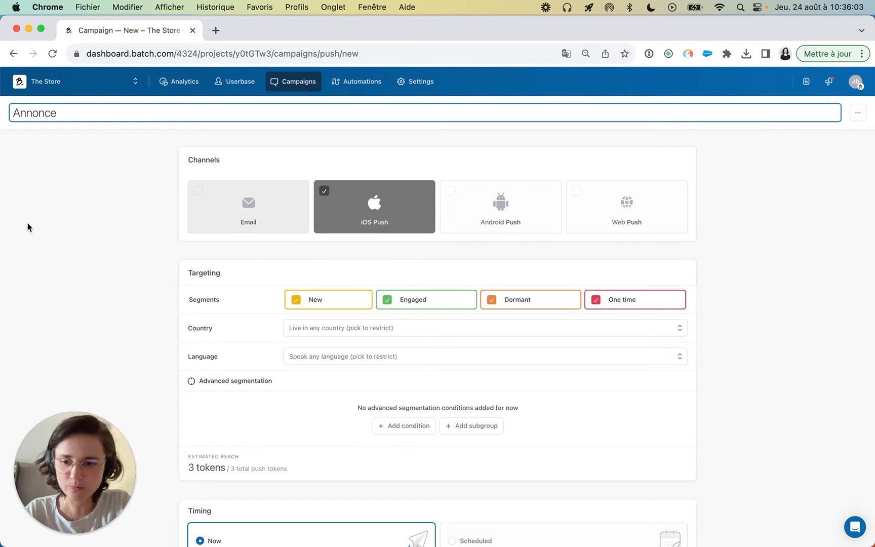
pyautogui.write(' #1')
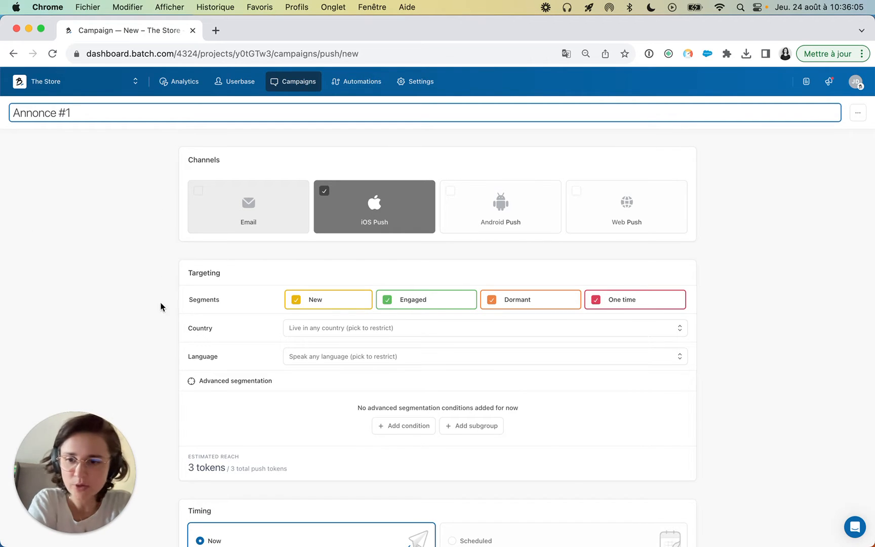
pyautogui.click(149, 319)
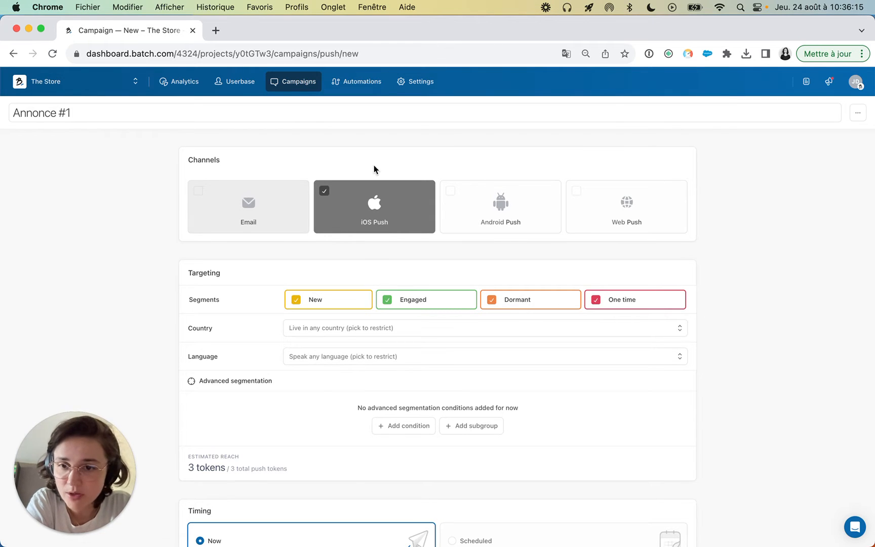
# - Add Android Push and Web Push to the campaign's channels alongside iOS Push
pyautogui.scroll(-5, 389, 260)
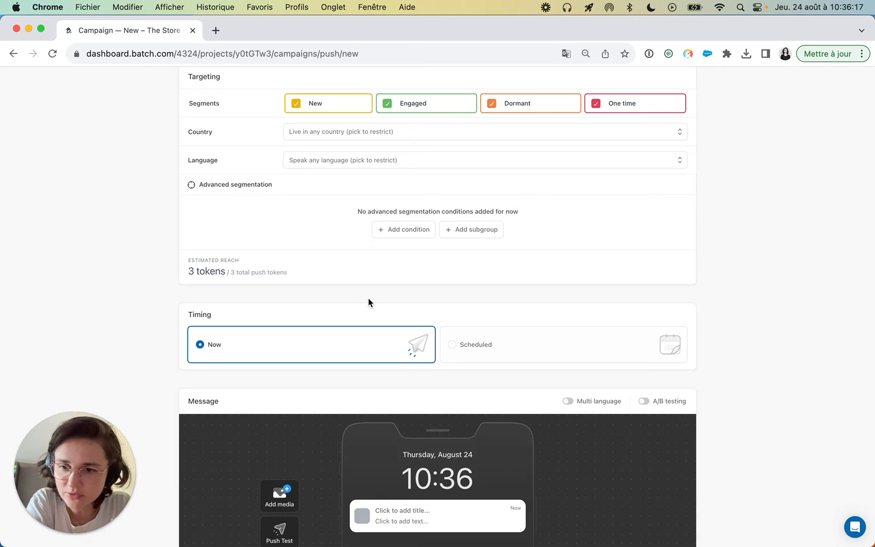
pyautogui.scroll(5, 314, 474)
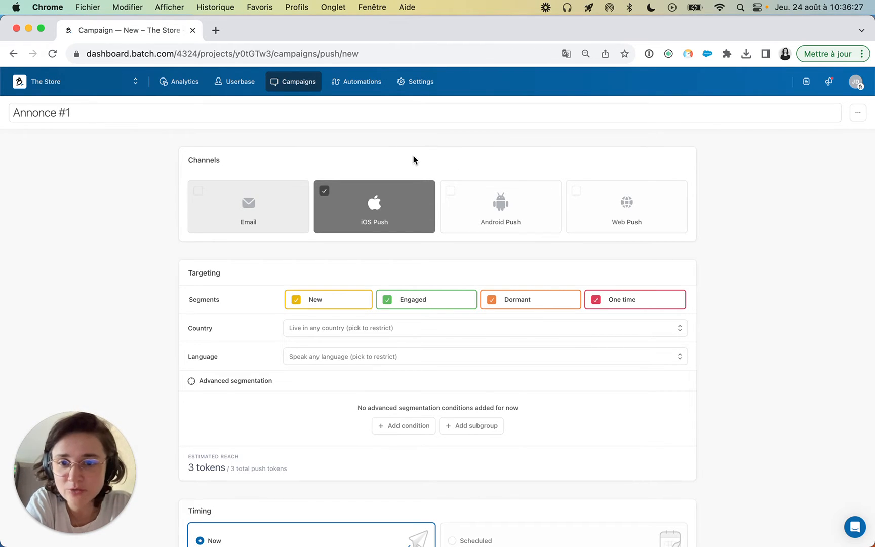
pyautogui.click(508, 206)
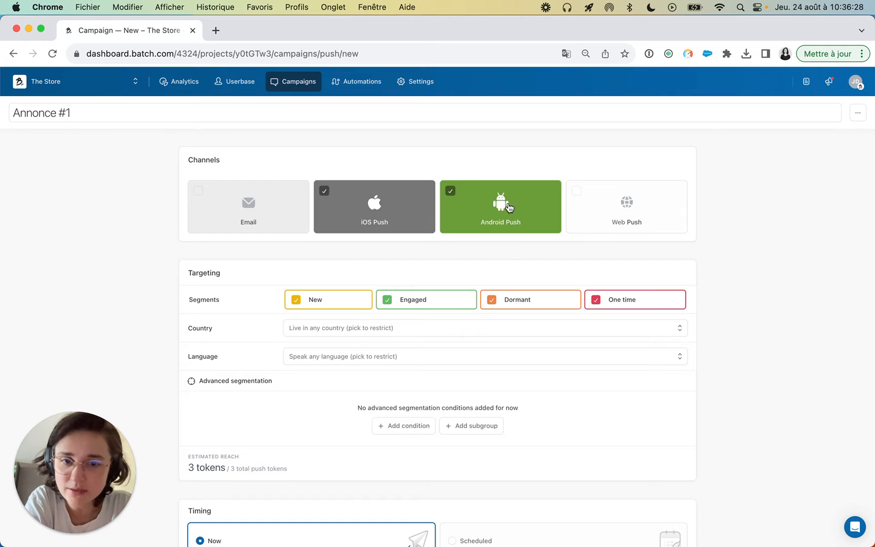
pyautogui.click(635, 217)
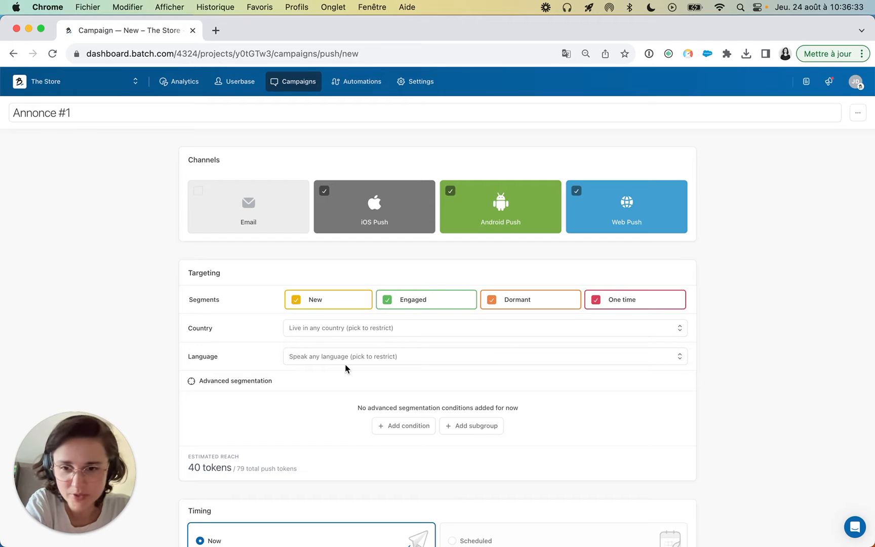
# - Try excluding the New and Engaged segments from the targeting, and include both again
pyautogui.scroll(-2, 344, 364)
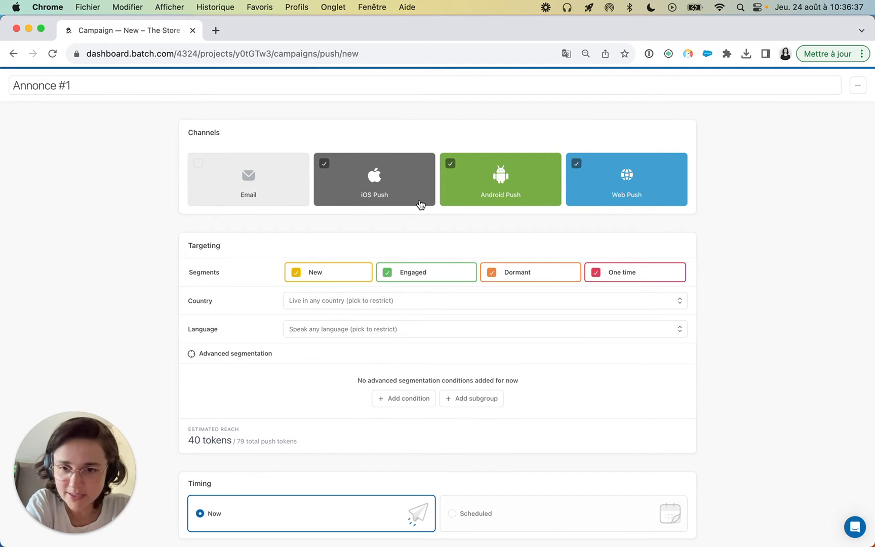
pyautogui.scroll(-1, 419, 204)
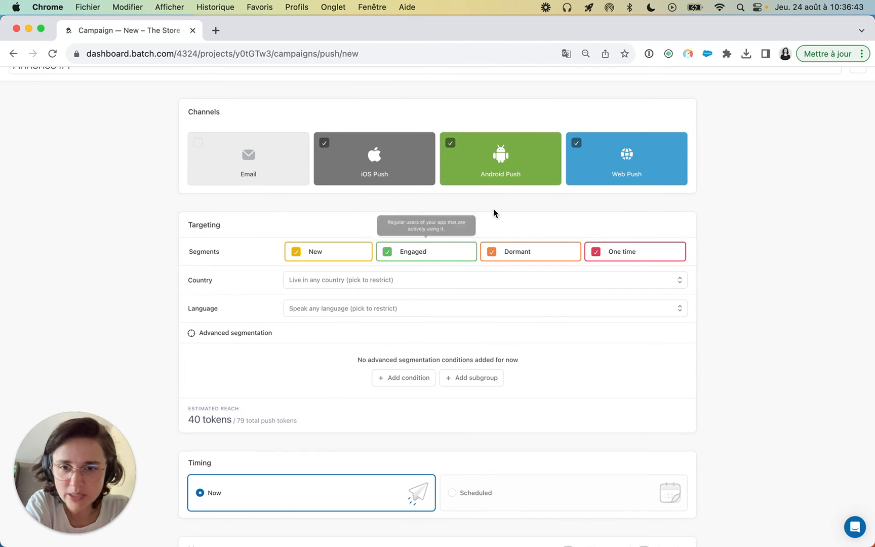
pyautogui.click(350, 254)
pyautogui.click(430, 258)
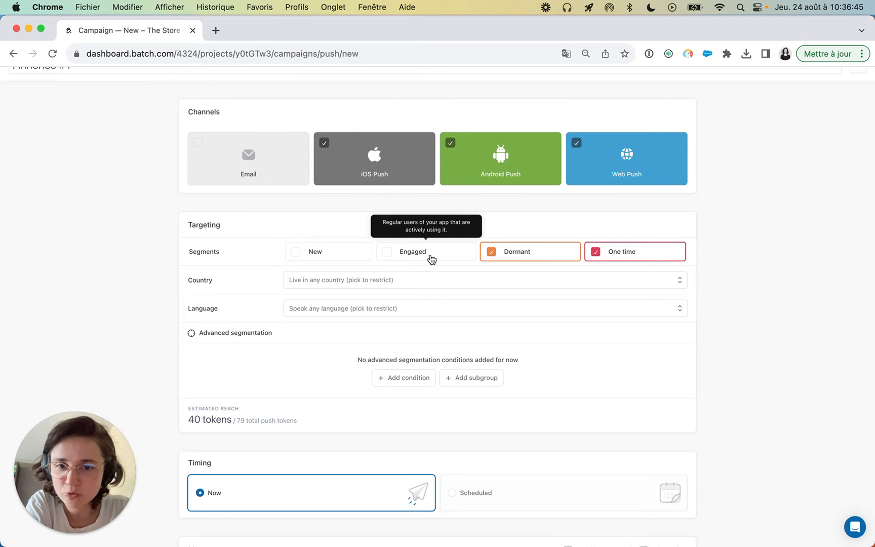
pyautogui.click(431, 259)
pyautogui.click(313, 255)
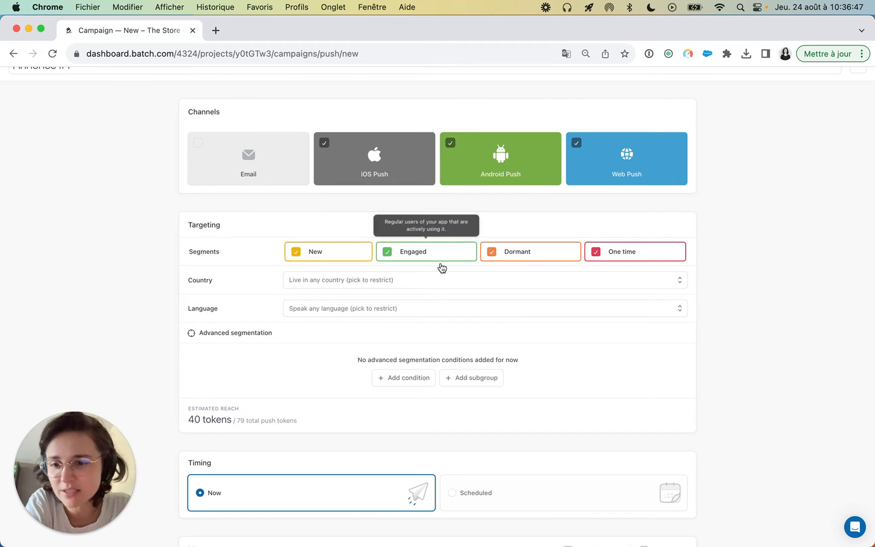
# - Restrict the campaign targeting to the country France and the language French
pyautogui.click(416, 281)
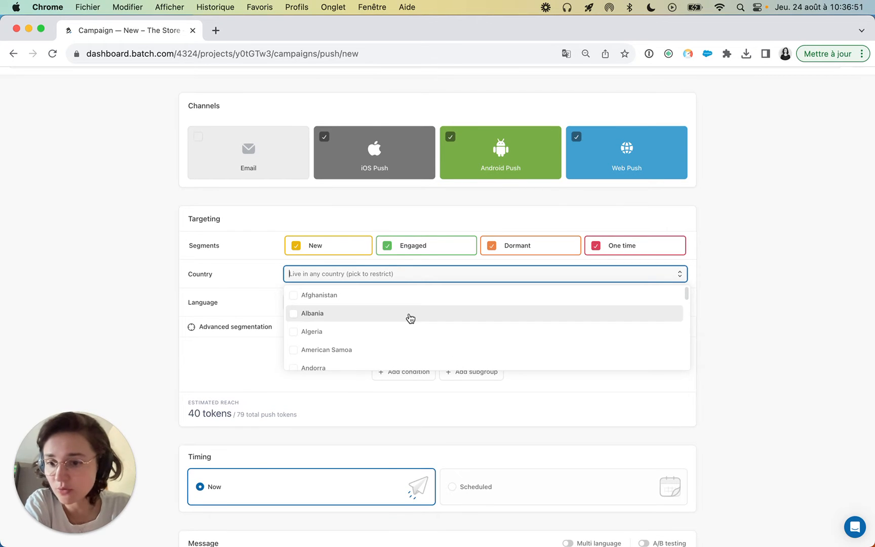
pyautogui.write('fr')
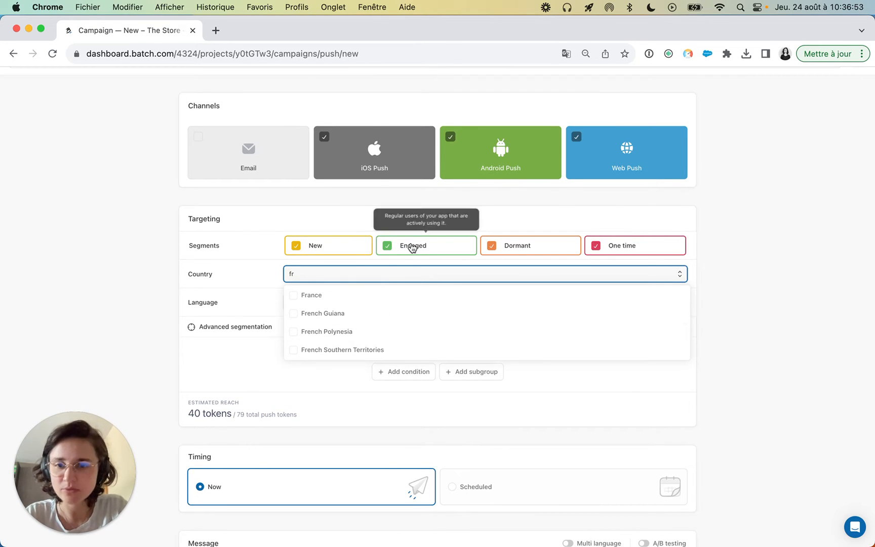
pyautogui.click(366, 295)
pyautogui.click(146, 299)
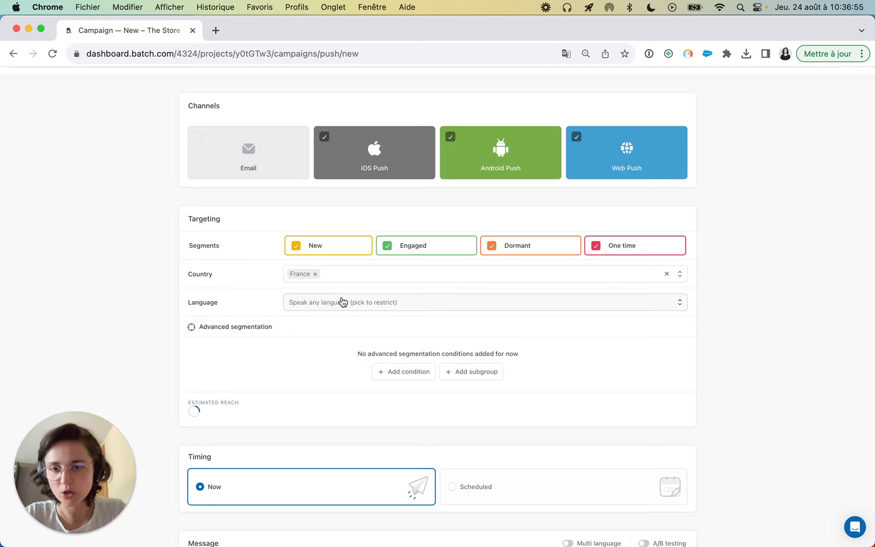
pyautogui.click(342, 303)
pyautogui.write('fr')
pyautogui.click(342, 327)
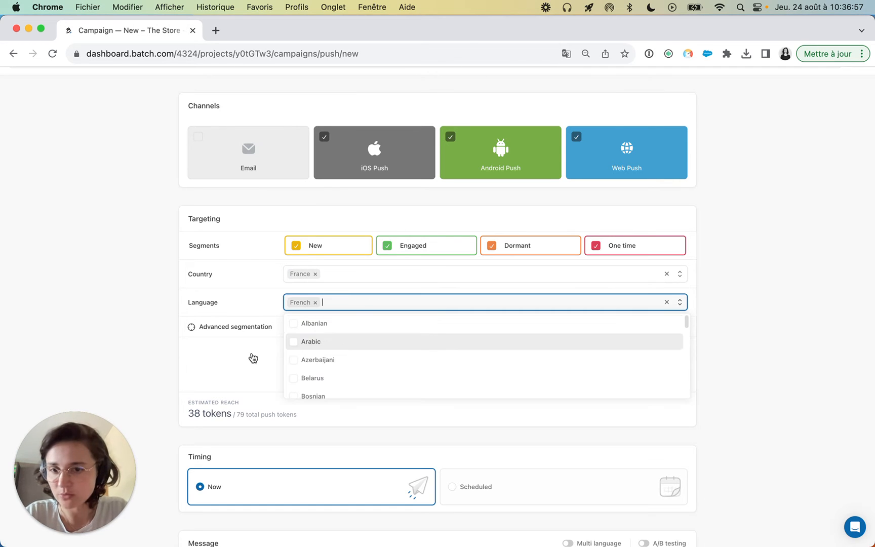
pyautogui.click(150, 349)
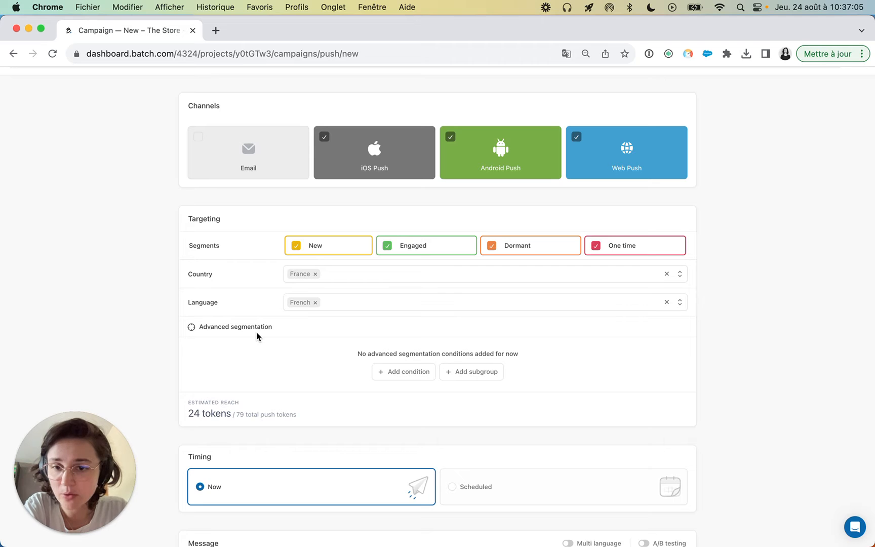
# - Add a Last visit date condition to the advanced segmentation
pyautogui.click(419, 375)
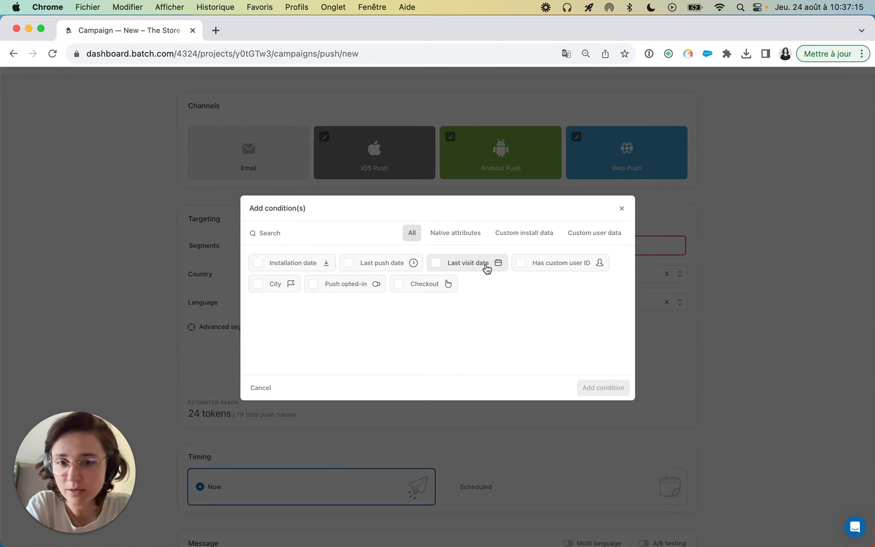
pyautogui.click(457, 269)
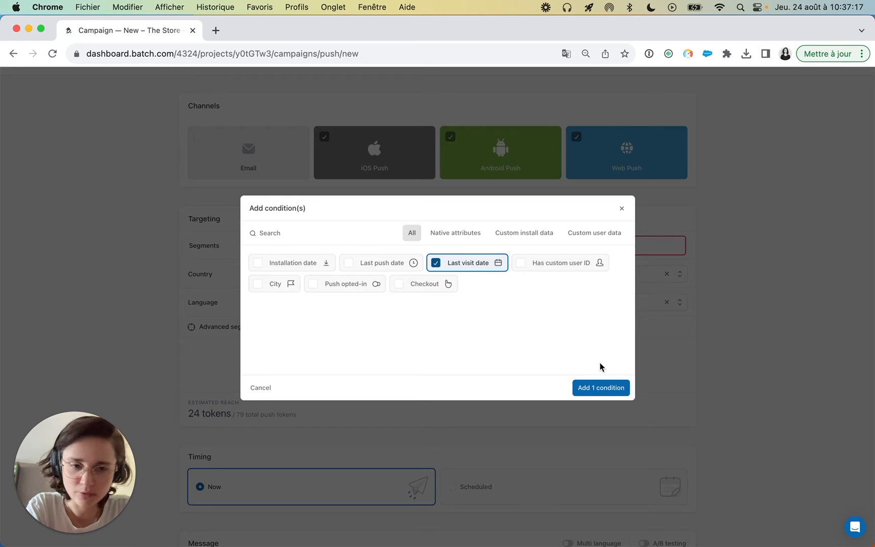
pyautogui.click(607, 388)
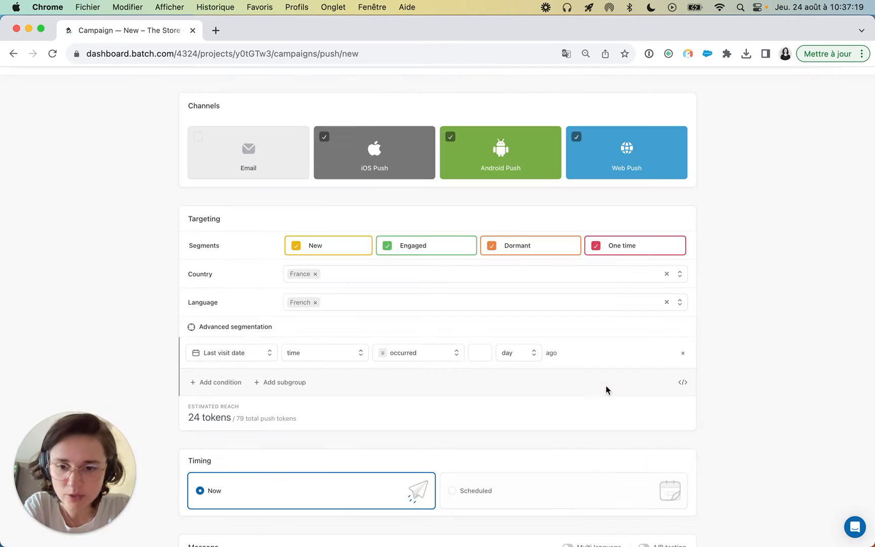
# - Set the Last visit date condition to a time that occurred less than 60 days ago
pyautogui.scroll(-1, 487, 403)
pyautogui.click(478, 346)
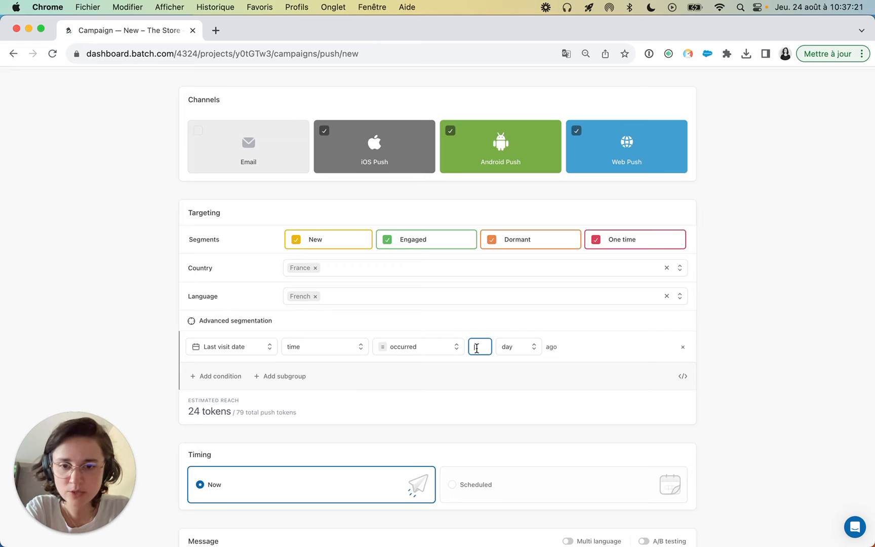
pyautogui.click(327, 353)
pyautogui.click(412, 350)
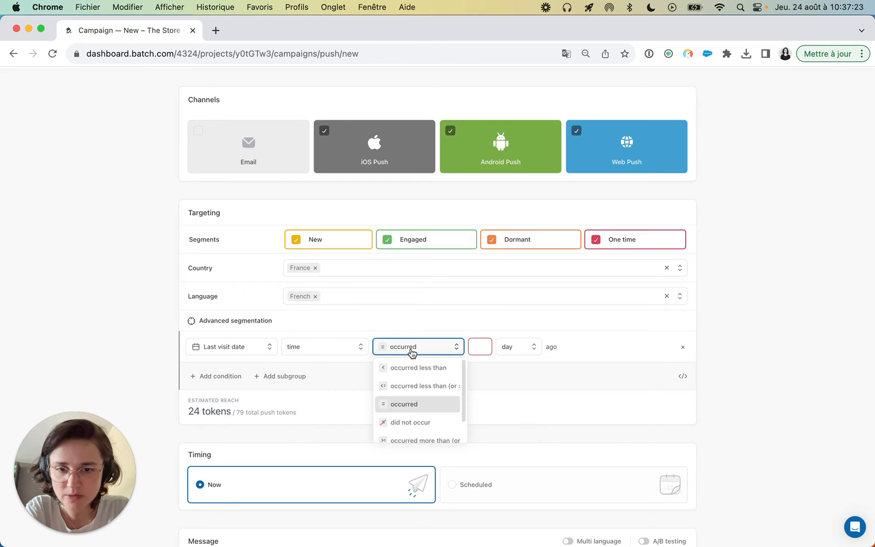
pyautogui.click(420, 372)
pyautogui.write('60')
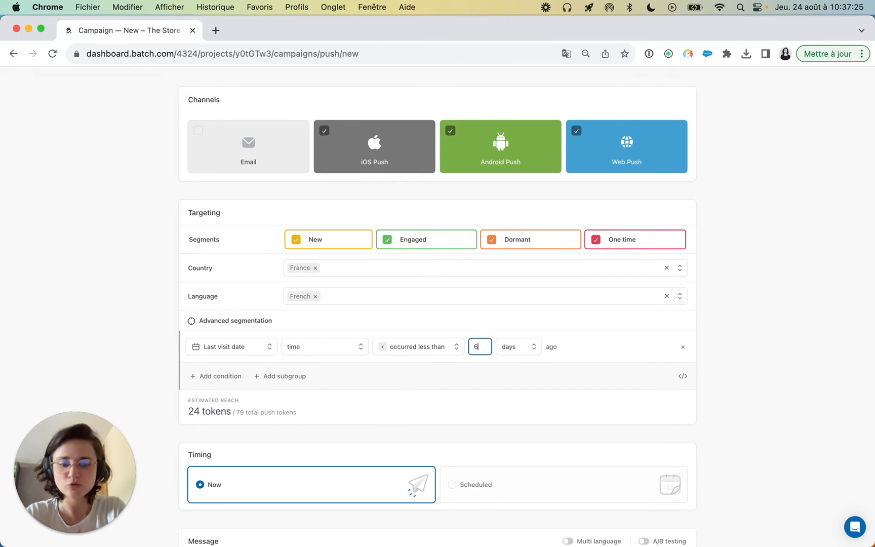
pyautogui.click(147, 379)
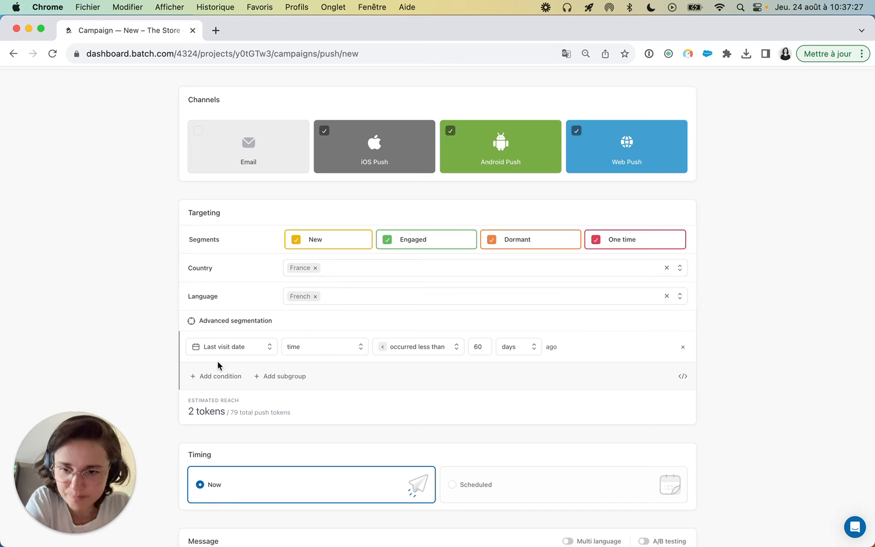
pyautogui.moveTo(273, 408)
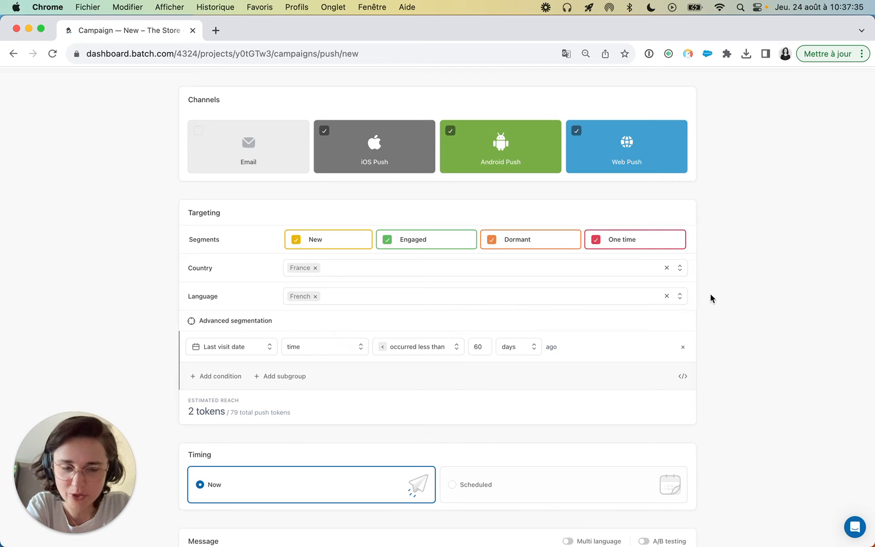
# - Change the campaign timing to Scheduled, with sending on 25/08/2023 at 11:15
pyautogui.scroll(-3, 744, 314)
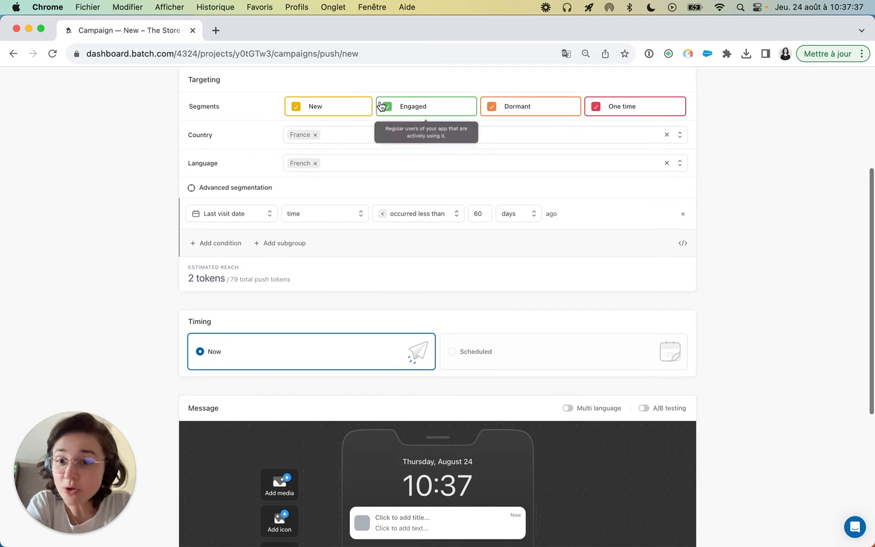
pyautogui.scroll(-2, 371, 199)
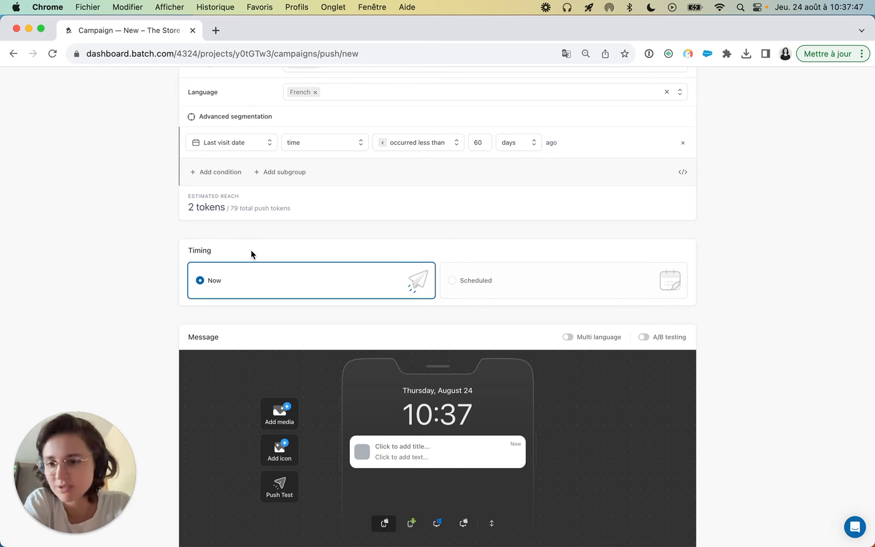
pyautogui.click(495, 274)
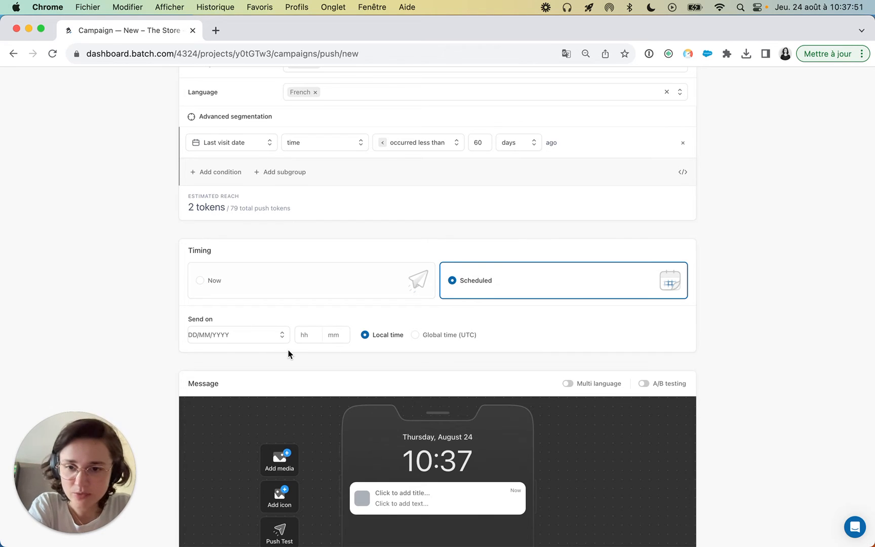
pyautogui.scroll(-1, 286, 349)
pyautogui.click(250, 318)
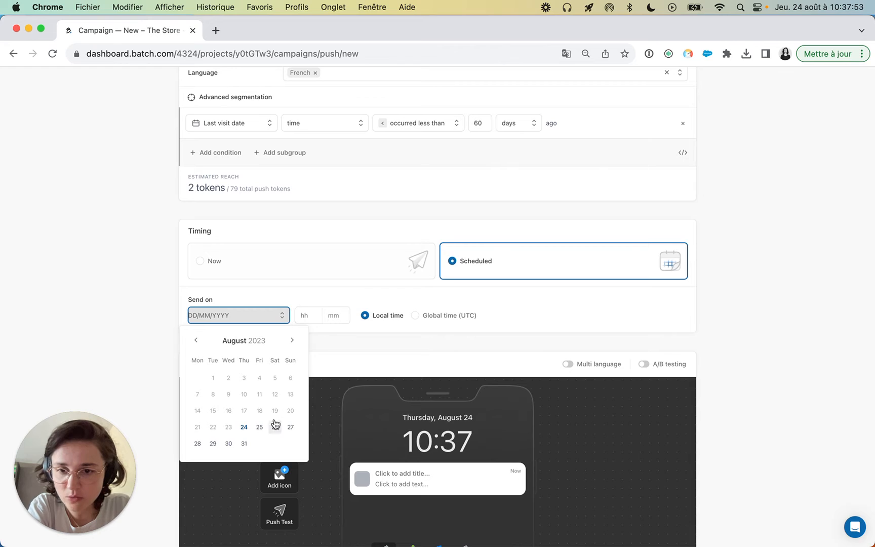
pyautogui.click(259, 427)
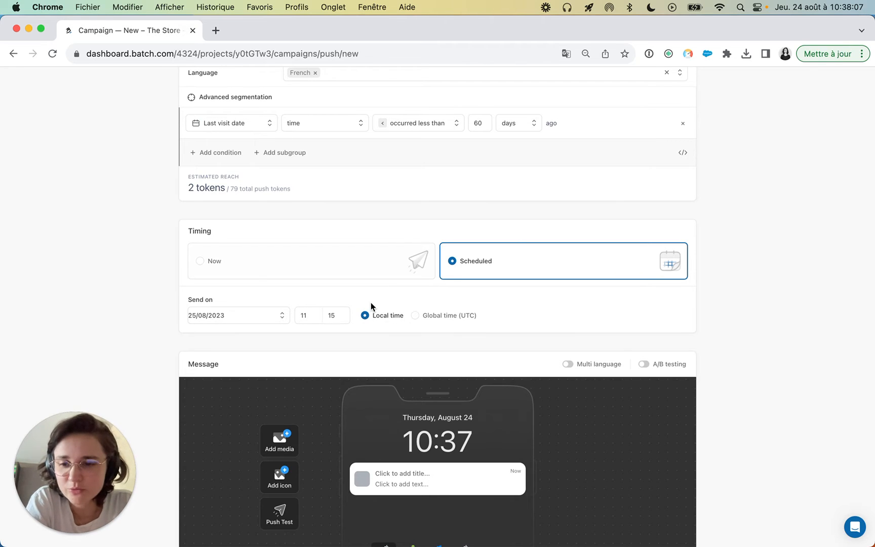
# - Try Global time (UTC) for the scheduled send and return it to Local time
pyautogui.scroll(3, 371, 305)
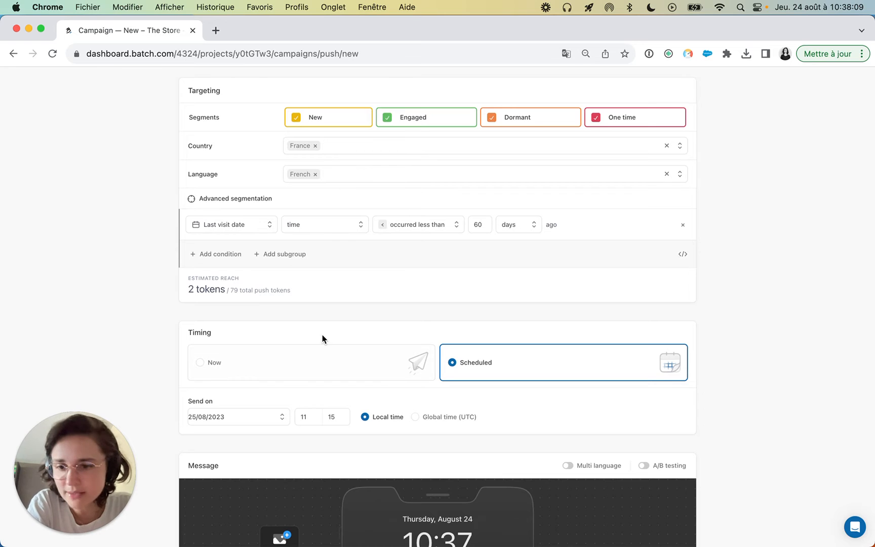
pyautogui.scroll(-3, 322, 336)
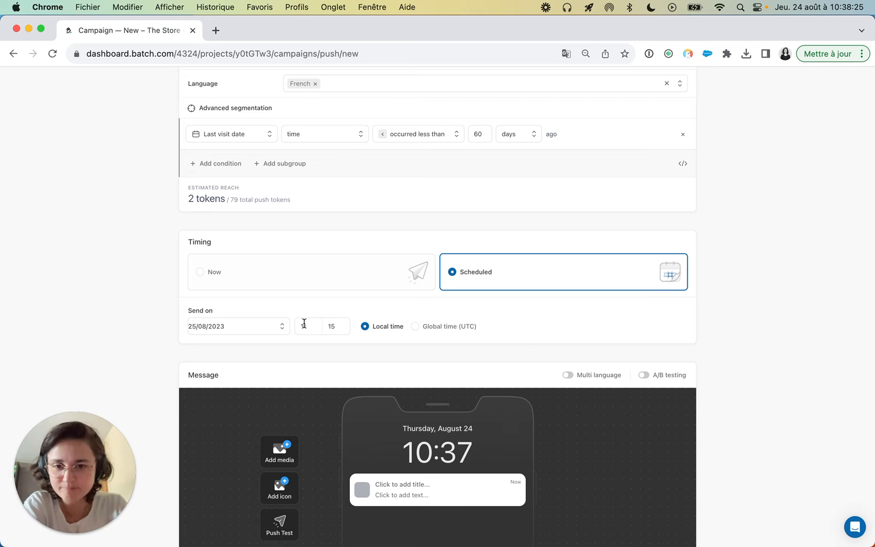
pyautogui.click(428, 330)
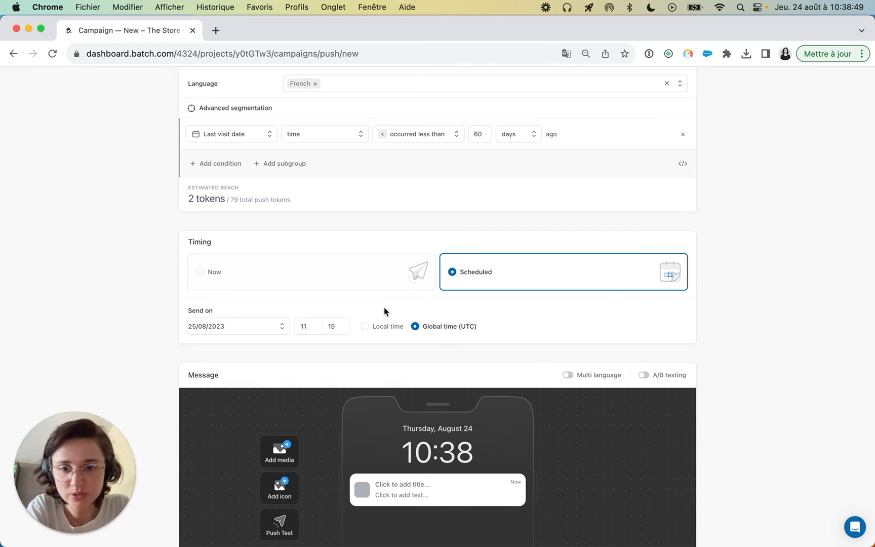
pyautogui.click(381, 327)
pyautogui.click(303, 326)
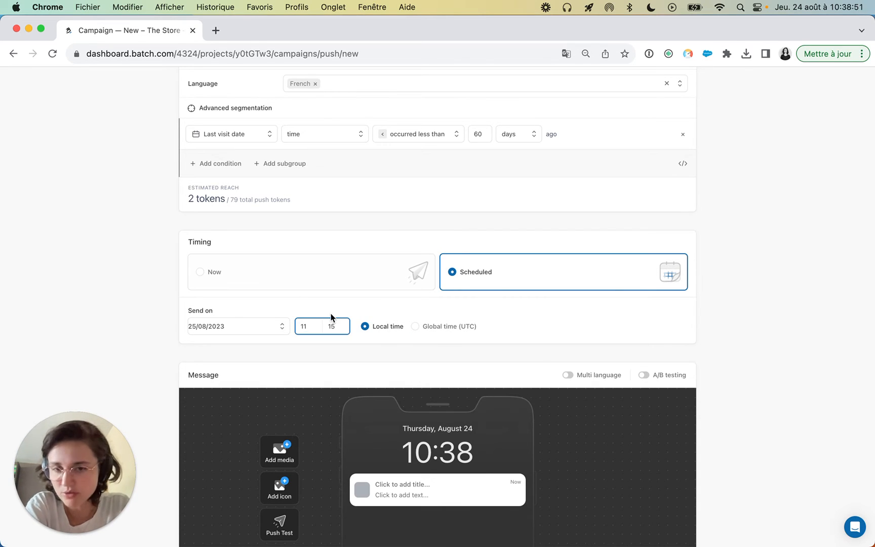
# - Enter the push message title "Annonce important" followed by a light bulb (ampoule) emoji
pyautogui.scroll(-5, 524, 302)
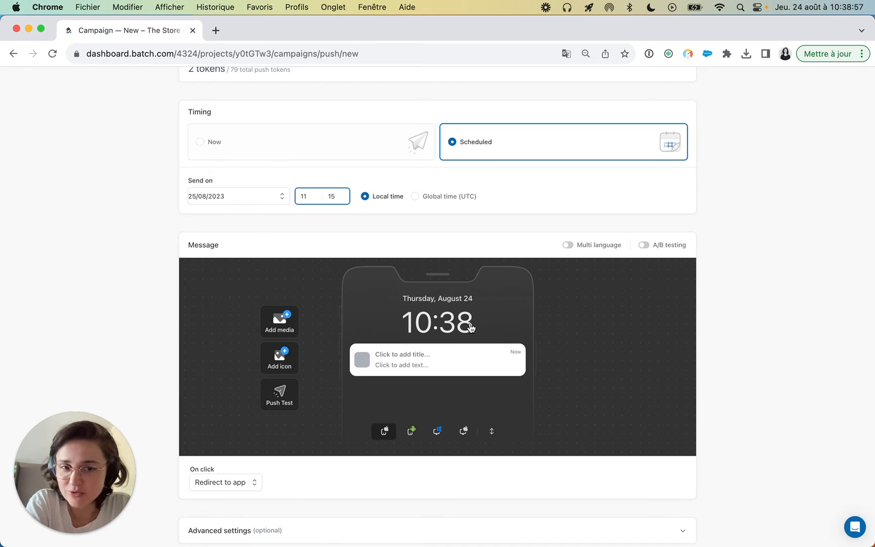
pyautogui.scroll(-1, 455, 368)
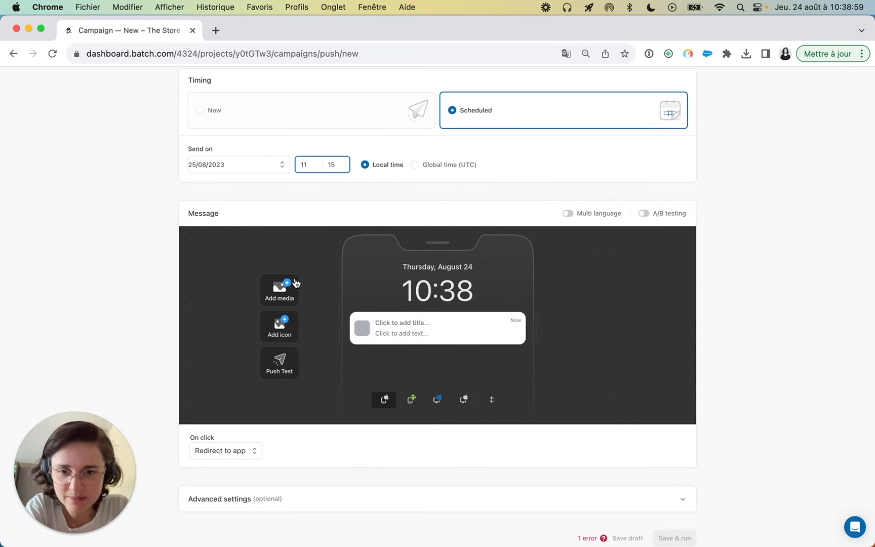
pyautogui.click(419, 324)
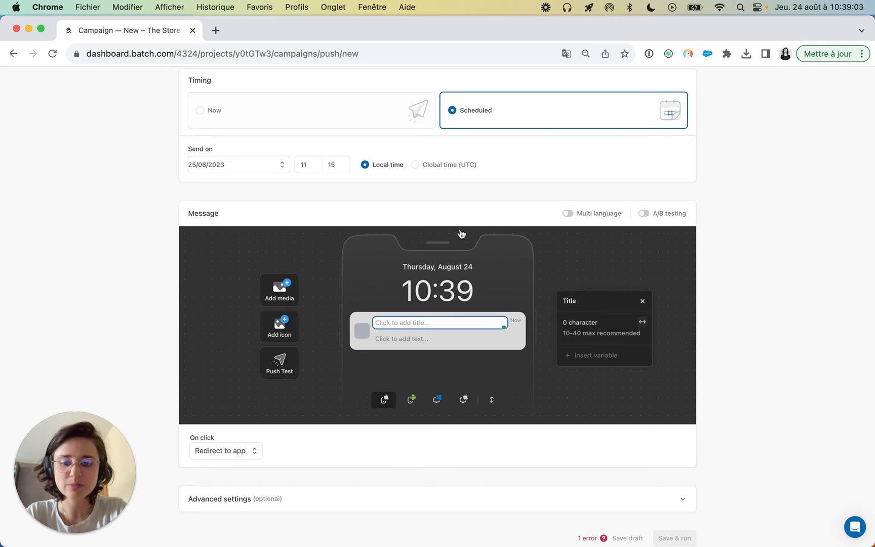
pyautogui.write('Anno')
pyautogui.write('mpor')
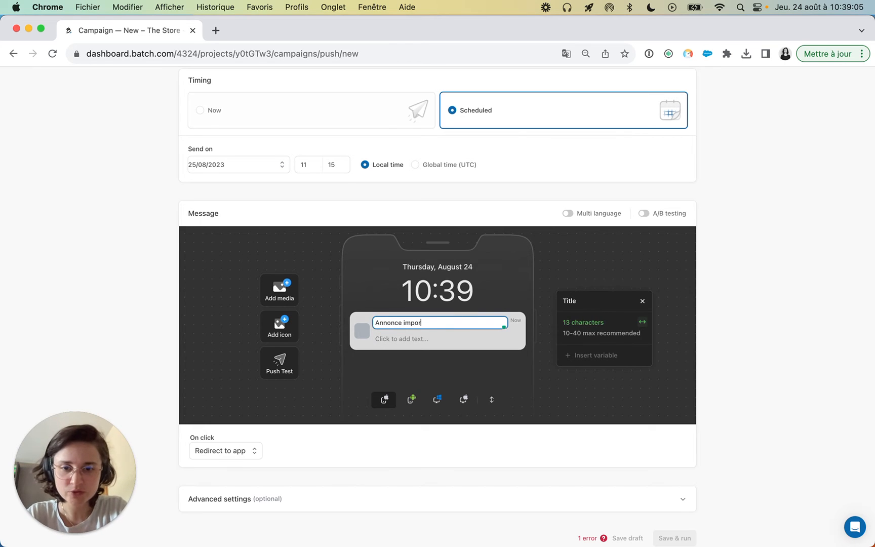
pyautogui.write('tant :war')
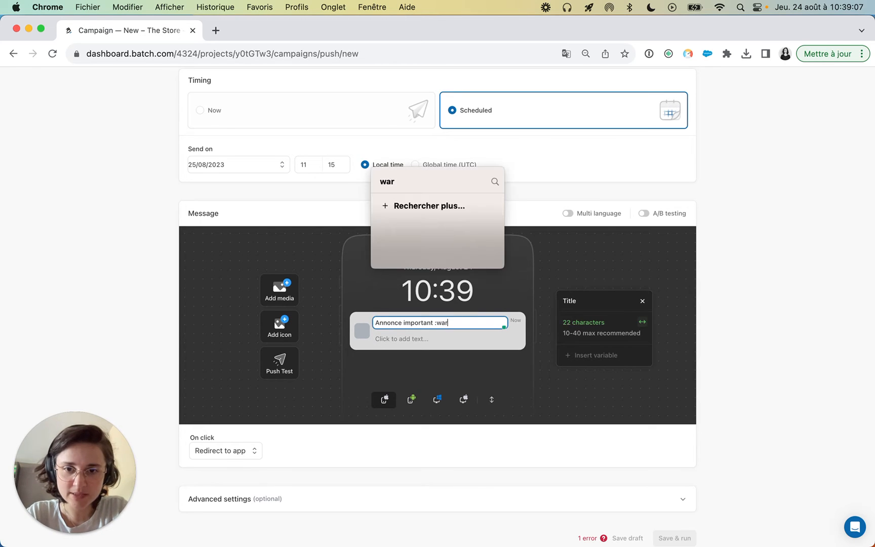
pyautogui.write('n')
pyautogui.press('BackSpace')
pyautogui.press('BackSpace')
pyautogui.press('BackSpace')
pyautogui.press('BackSpace')
pyautogui.write('amp')
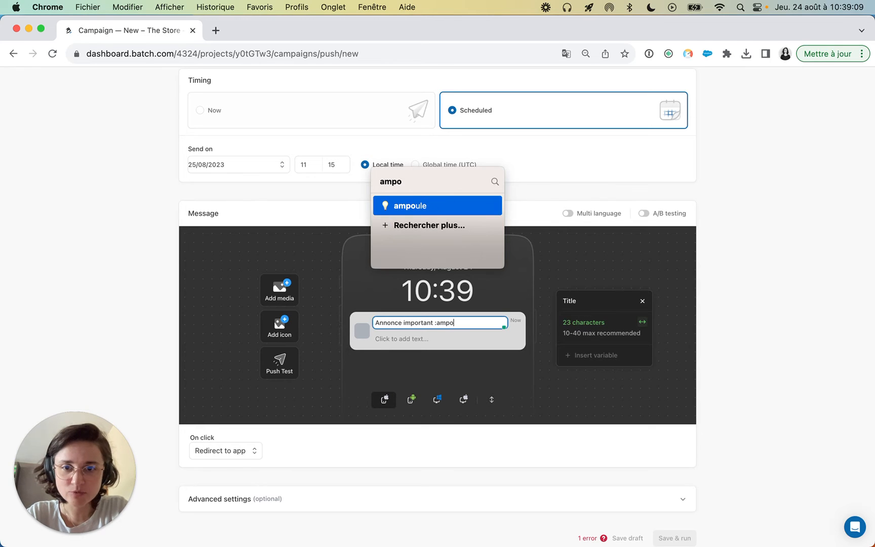
pyautogui.write('o')
pyautogui.press('Return')
pyautogui.click(498, 294)
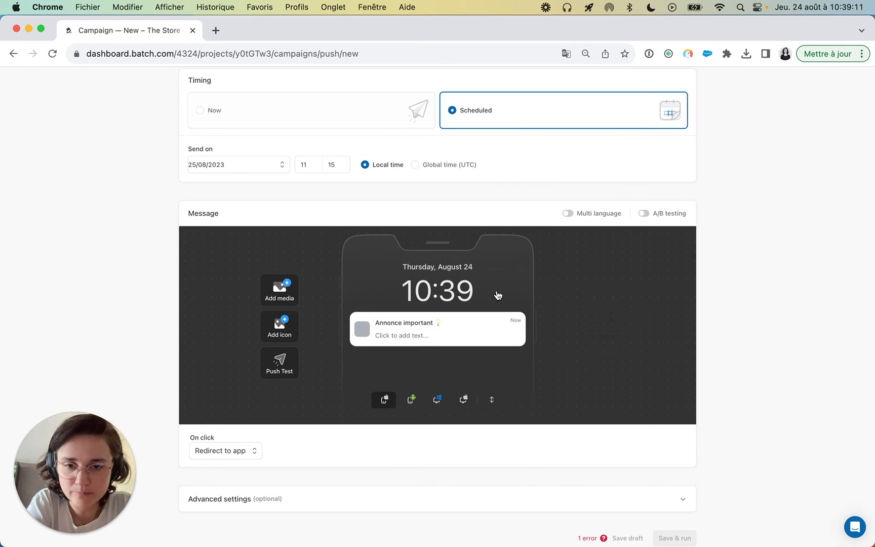
# - Enter "Découvrez notre dernière nouveauté" as the push message body text
pyautogui.click(424, 336)
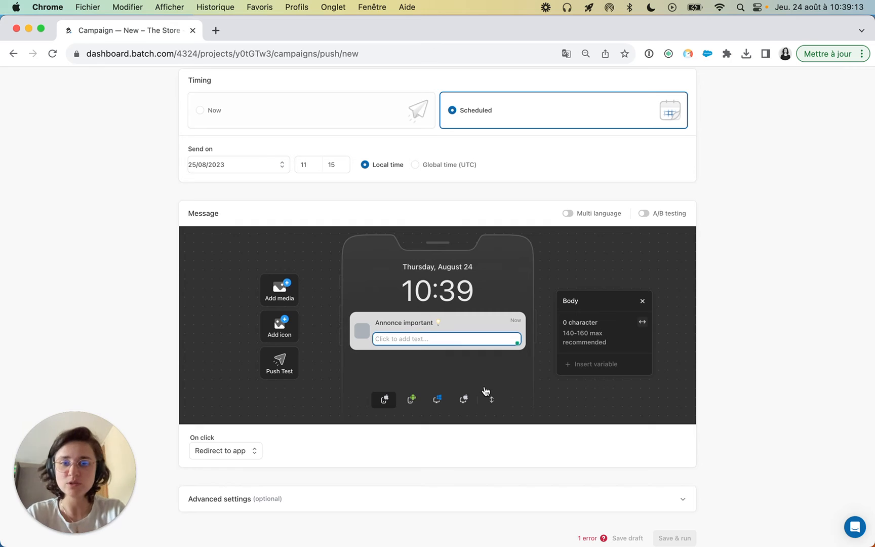
pyautogui.write('Découvr')
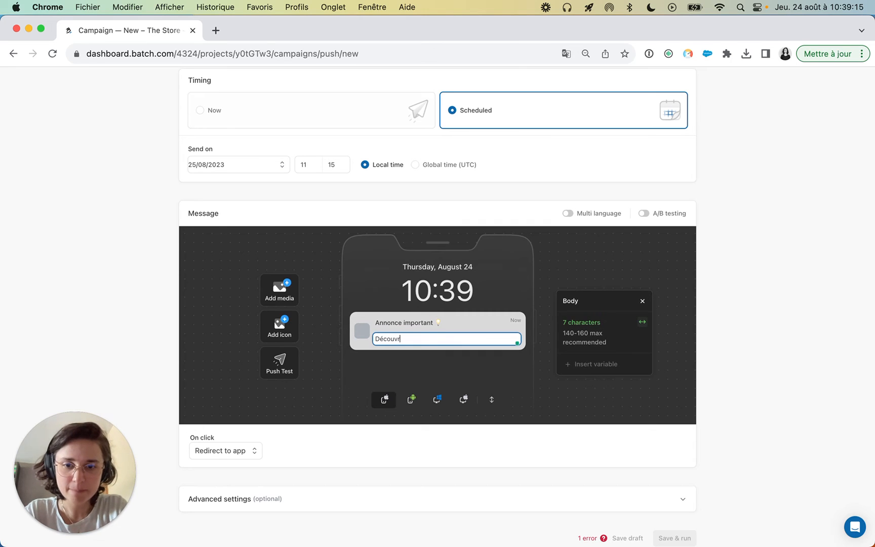
pyautogui.write('ez notre dernière nouveauté')
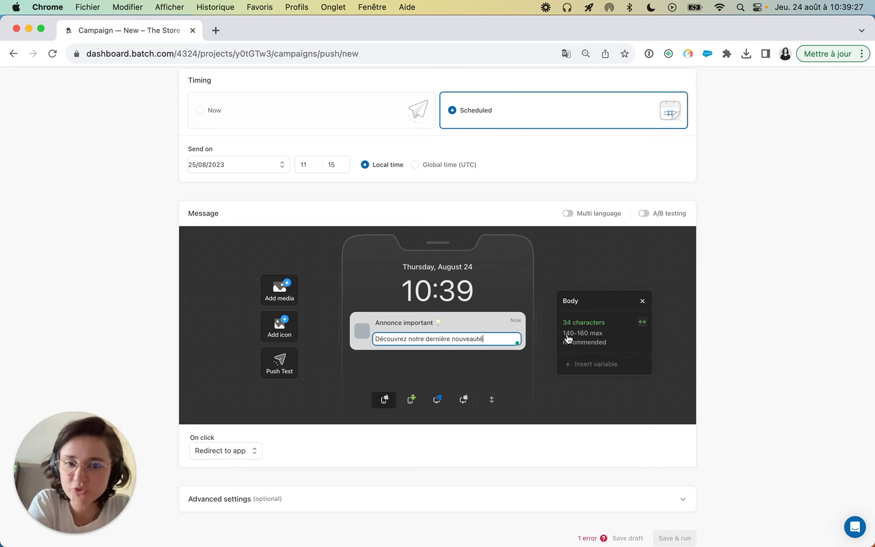
# - Check the recommended title and body lengths in the iOS, Android, Windows and macOS message previews
pyautogui.click(440, 322)
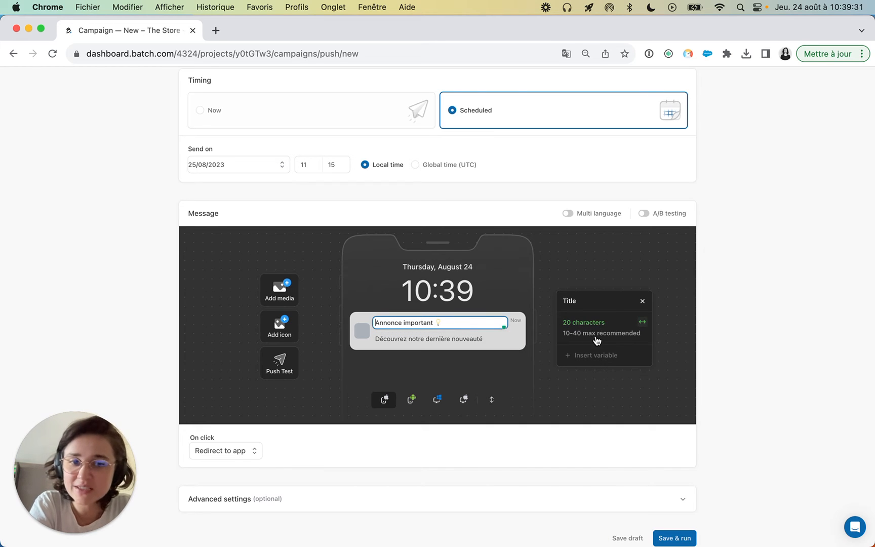
pyautogui.click(476, 338)
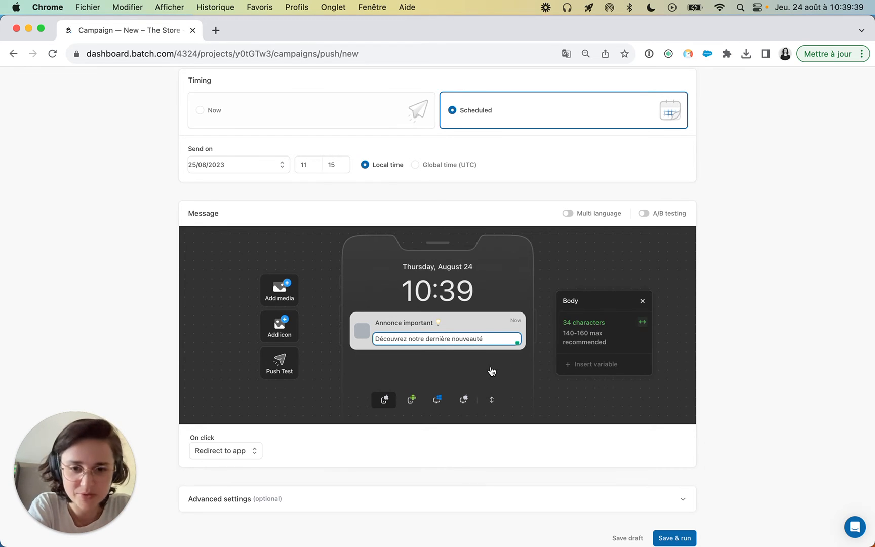
pyautogui.click(411, 400)
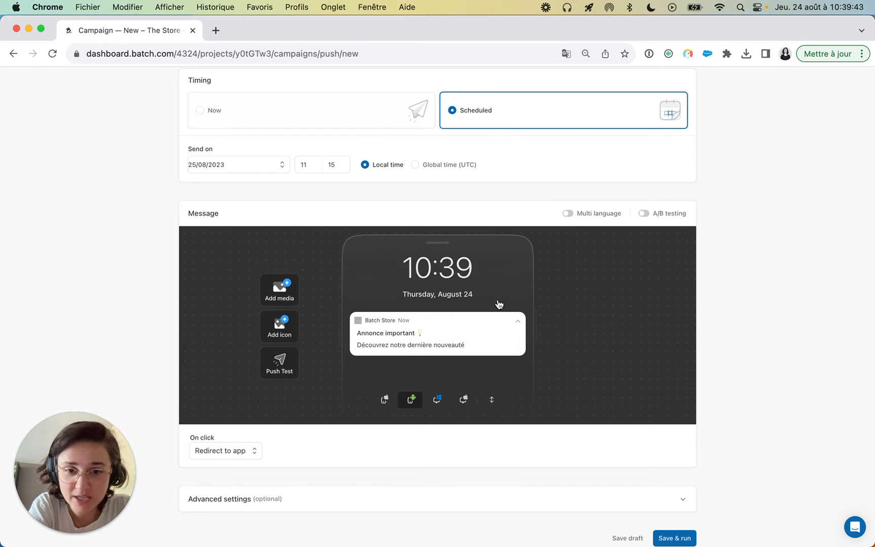
pyautogui.click(446, 336)
pyautogui.click(518, 348)
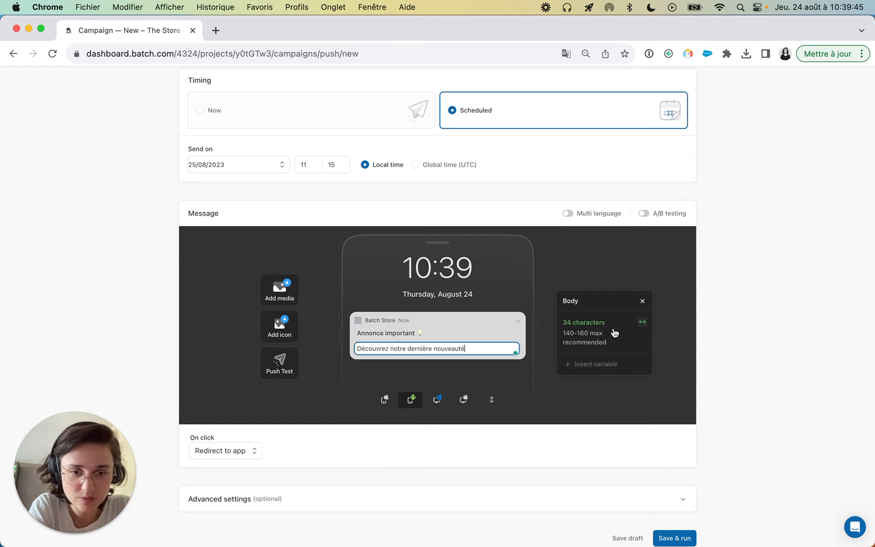
pyautogui.click(436, 399)
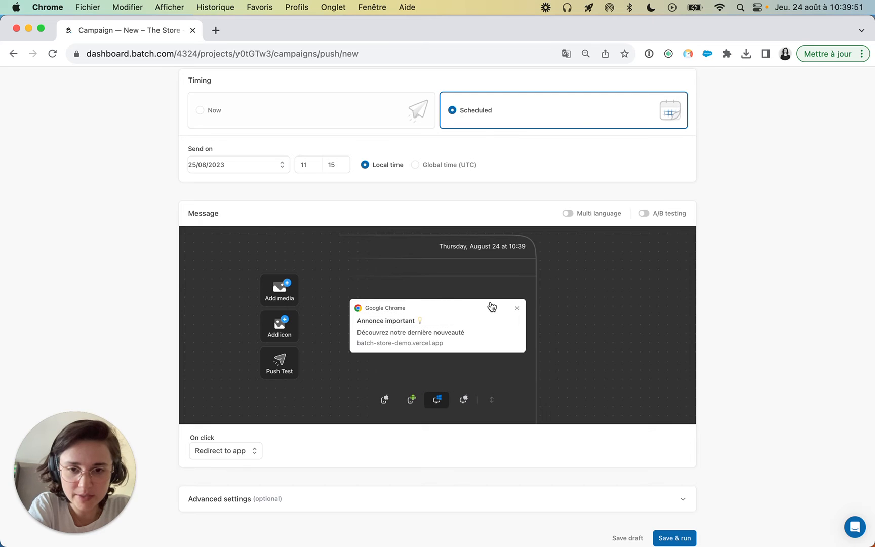
pyautogui.click(488, 321)
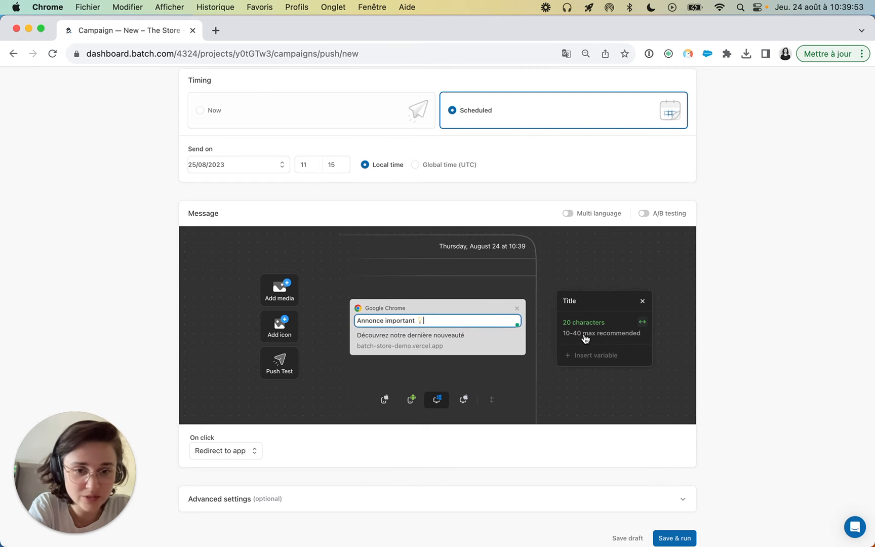
pyautogui.click(422, 336)
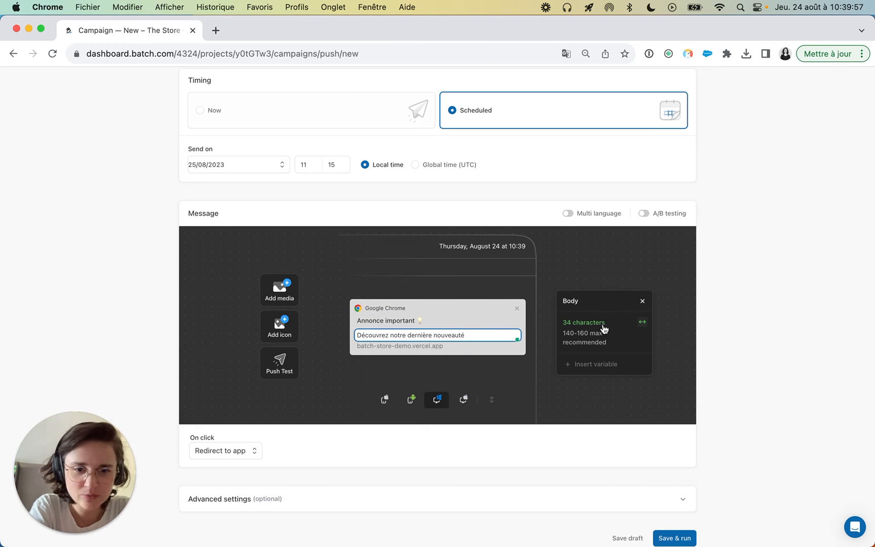
pyautogui.click(462, 399)
pyautogui.click(458, 315)
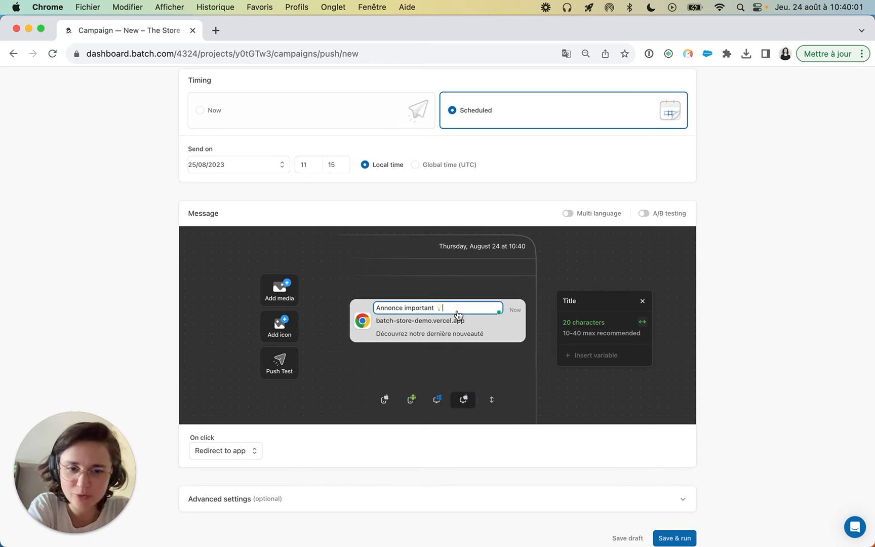
pyautogui.click(442, 334)
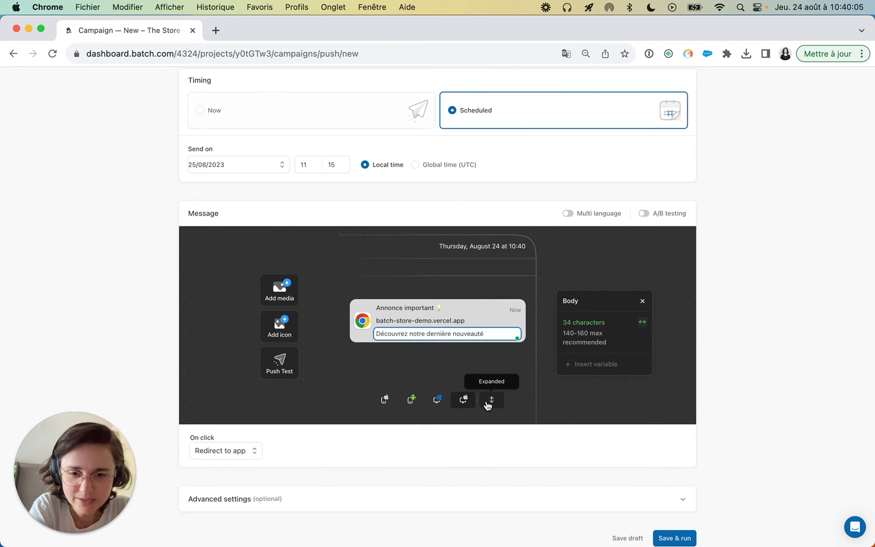
# - Return to the iOS preview and add the desktop image "Capture d'écr...-07 à 16.06.03" from the computer as the message media
pyautogui.click(384, 402)
pyautogui.click(288, 298)
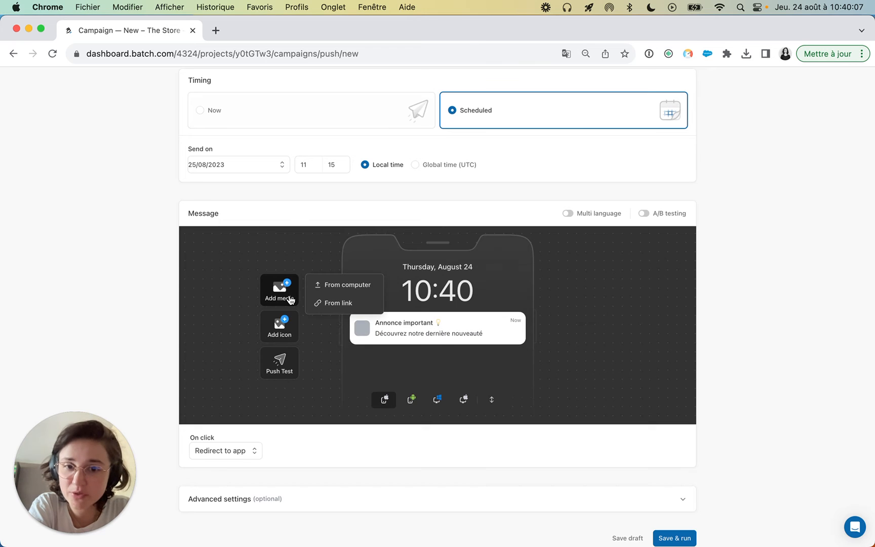
pyautogui.click(349, 288)
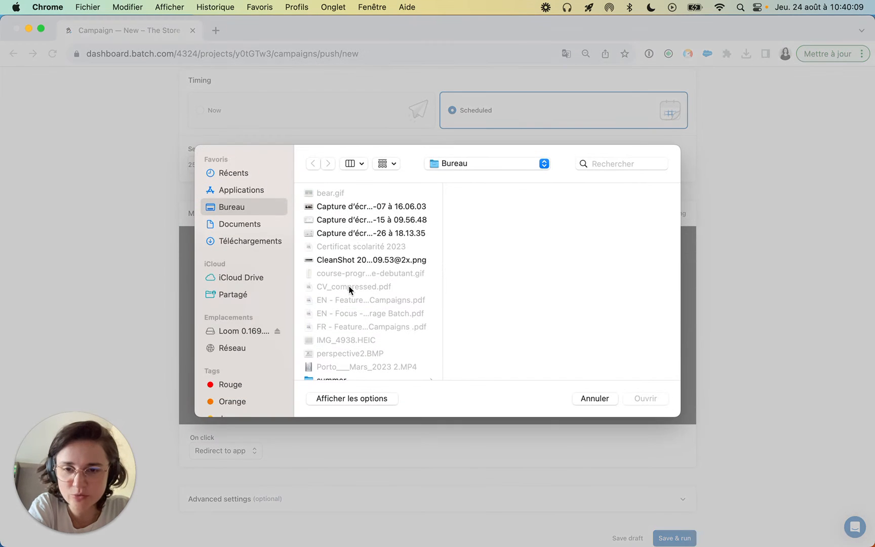
pyautogui.doubleClick(361, 204)
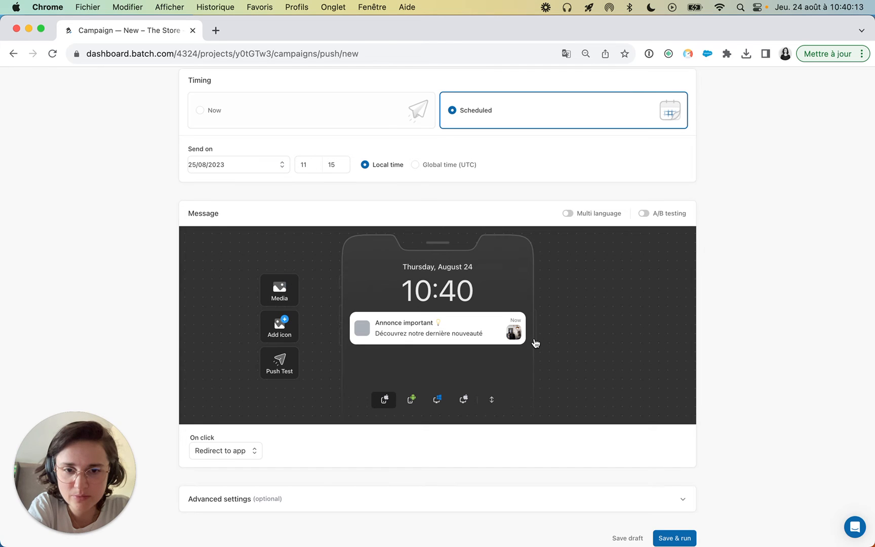
# - Examine the expanded notification with its image in the iOS, Android and Windows previews
pyautogui.click(493, 401)
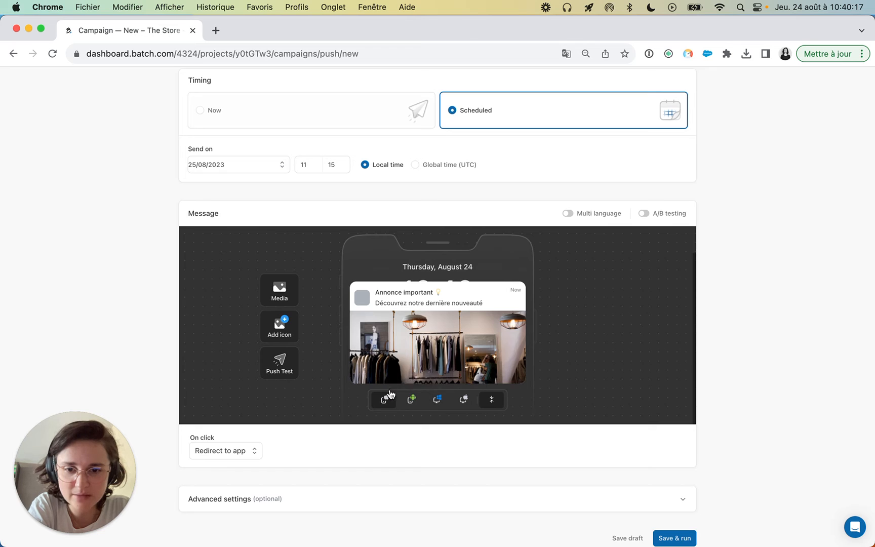
pyautogui.click(411, 400)
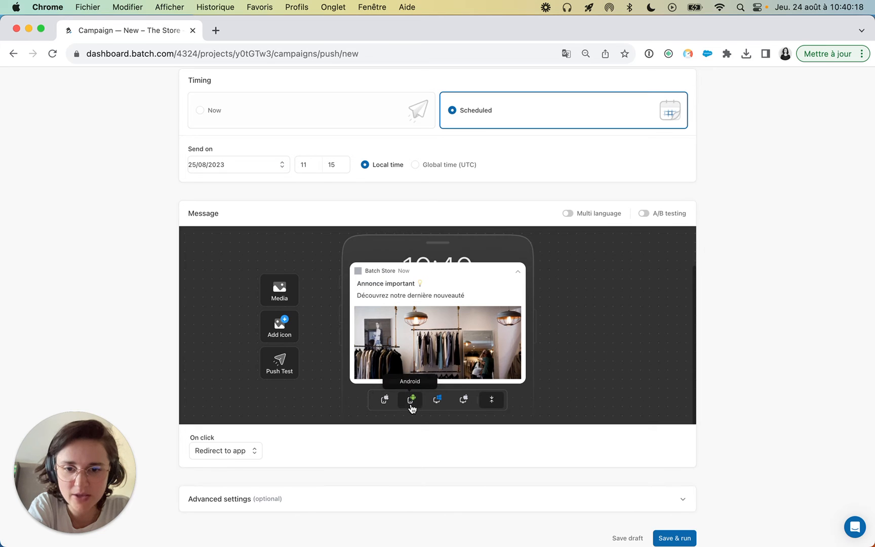
pyautogui.click(439, 403)
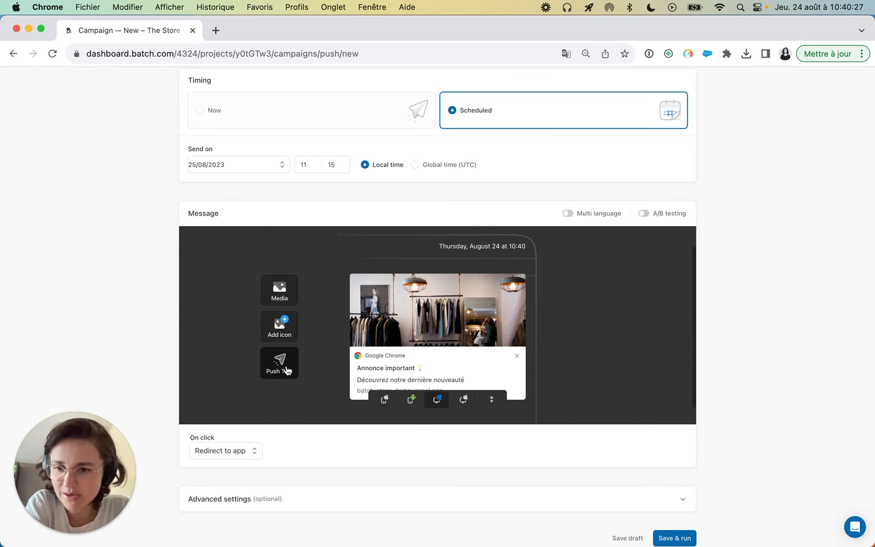
pyautogui.click(384, 399)
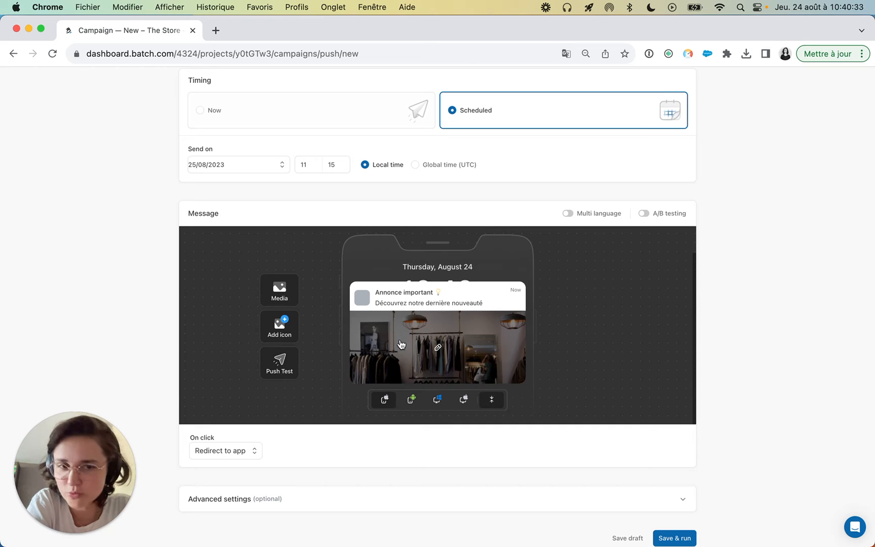
pyautogui.scroll(1, 452, 341)
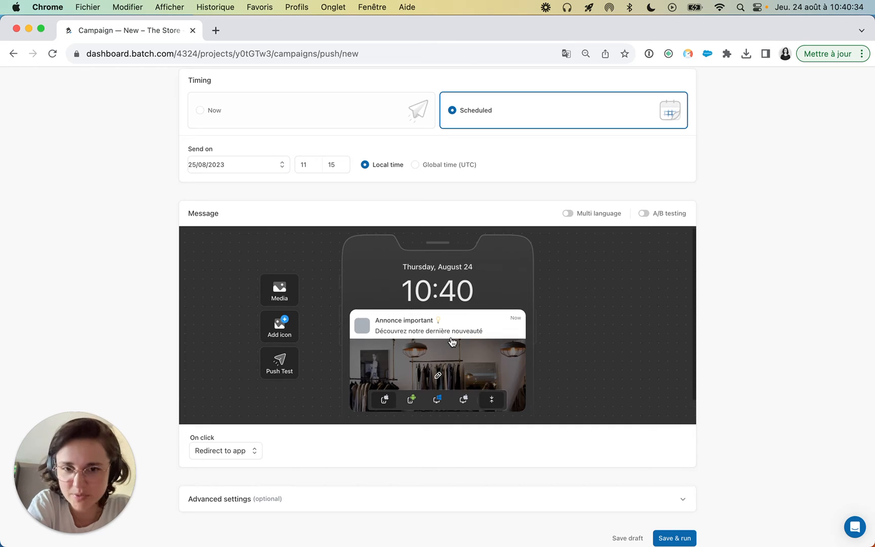
# - Enable Multi language for the message and add a French version, opening its title in the collapsed preview
pyautogui.click(603, 215)
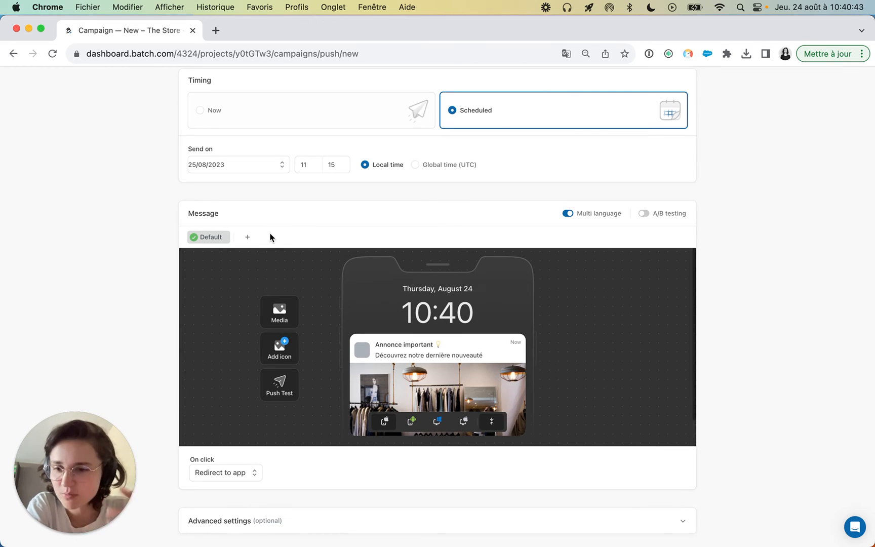
pyautogui.click(245, 239)
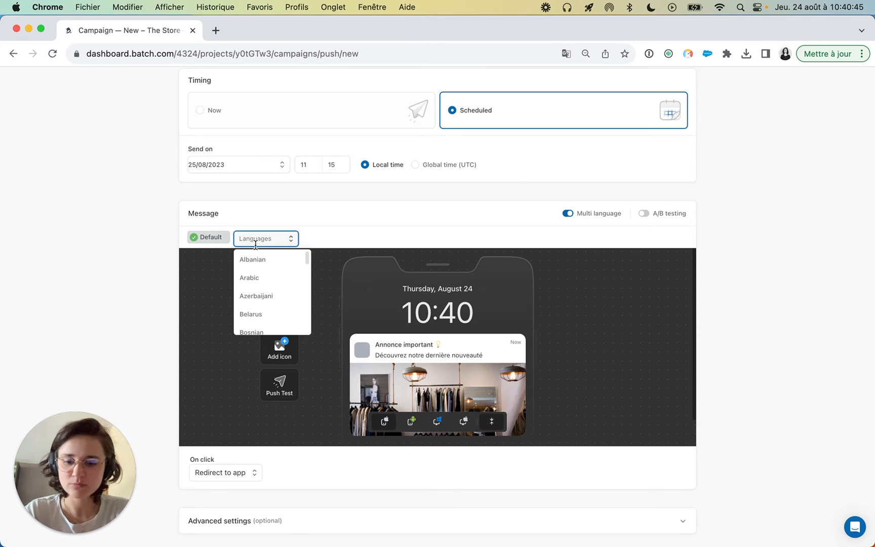
pyautogui.write('fre')
pyautogui.click(250, 259)
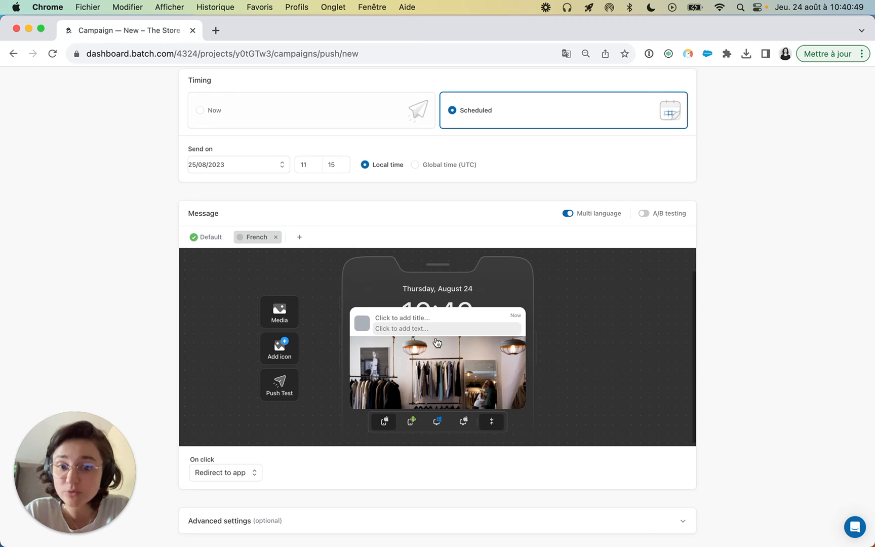
pyautogui.click(491, 420)
pyautogui.click(442, 345)
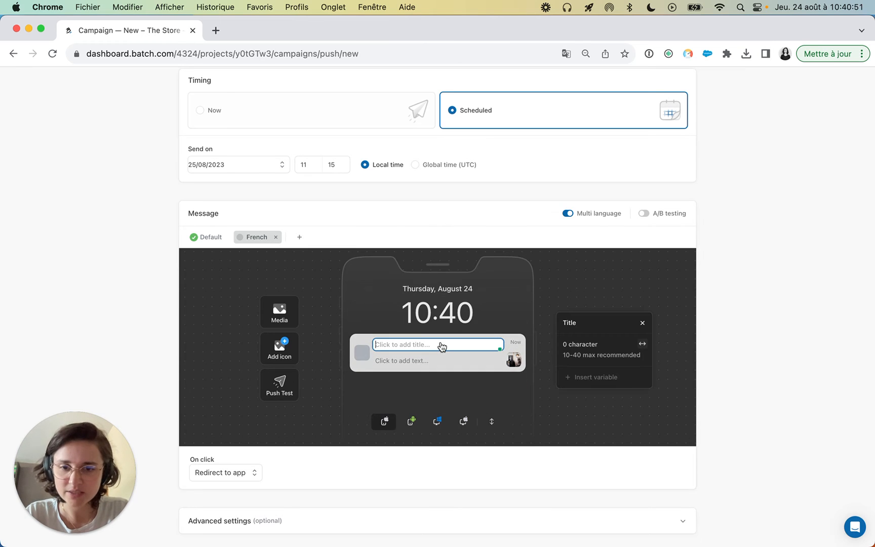
# - Add a Bulgarian version of the message and open its title for editing
pyautogui.click(299, 237)
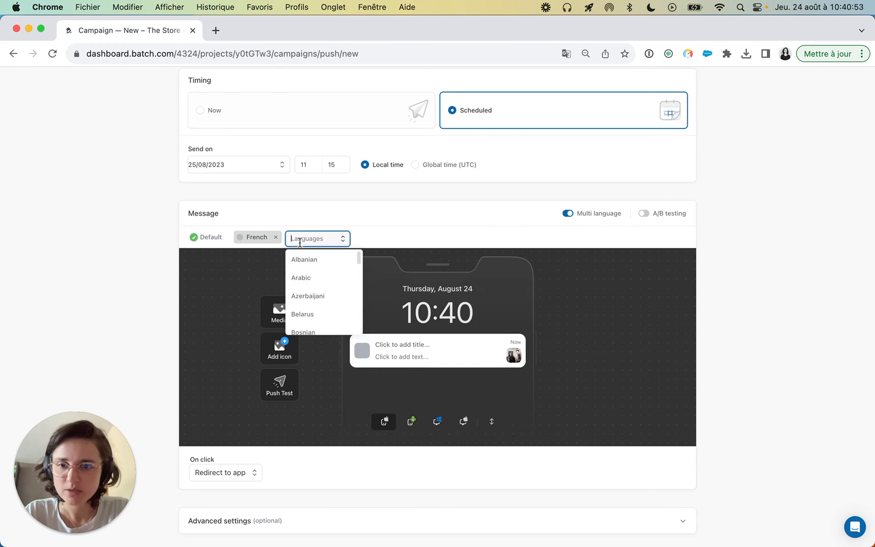
pyautogui.scroll(-3, 314, 300)
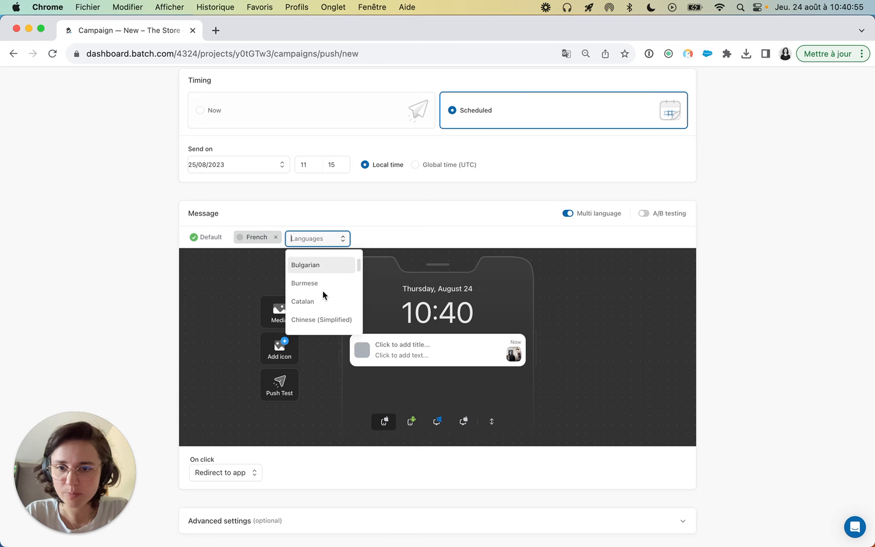
pyautogui.click(330, 261)
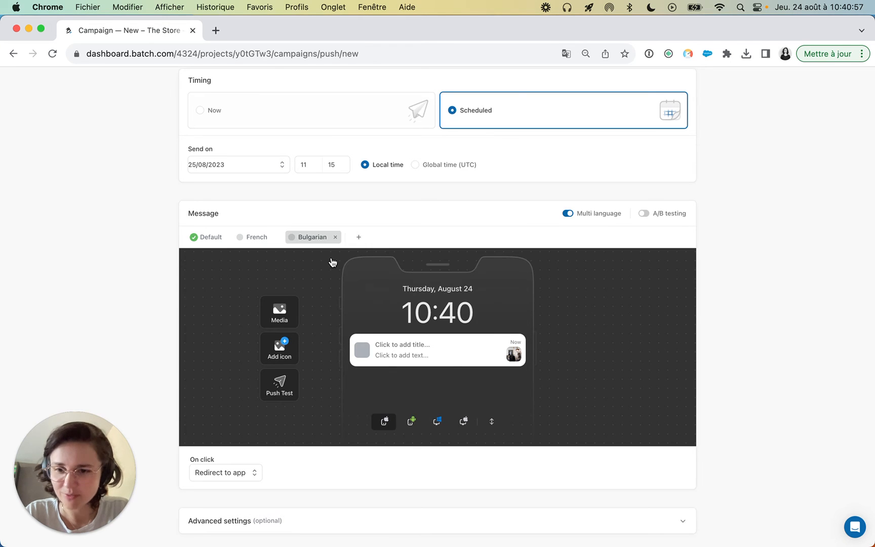
pyautogui.click(402, 348)
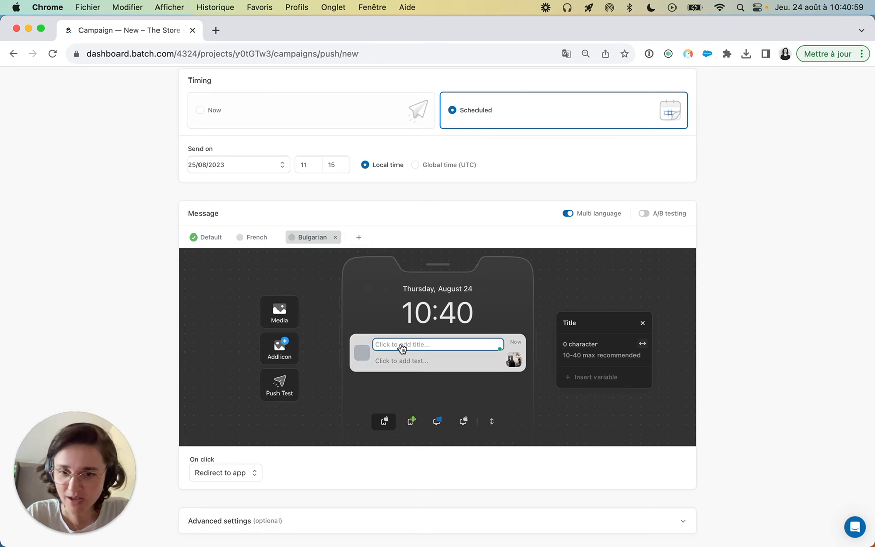
# - Return to the default message version, remove the French and Bulgarian versions, and disable Multi language
pyautogui.click(359, 220)
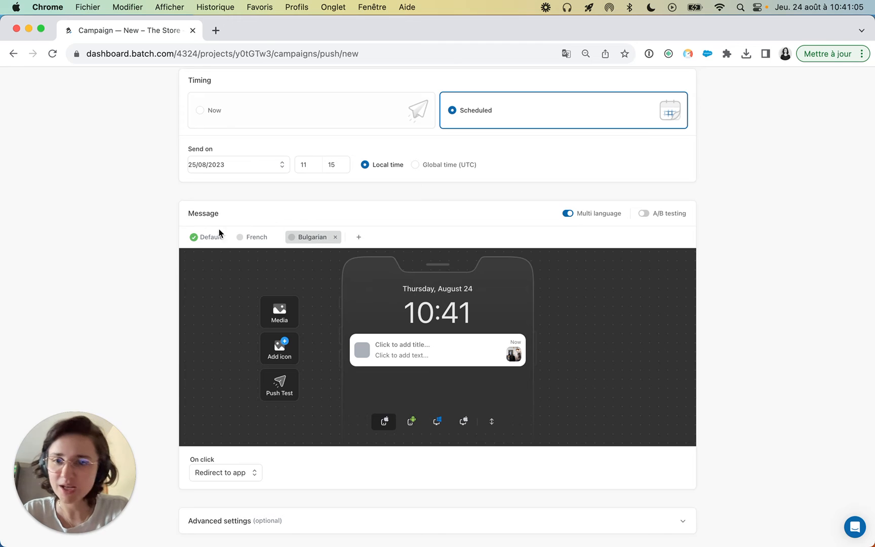
pyautogui.click(208, 236)
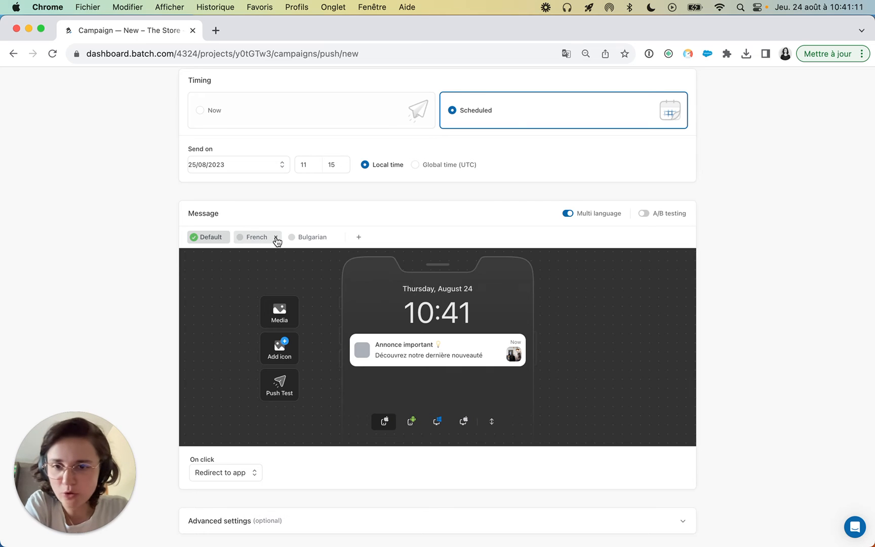
pyautogui.click(276, 237)
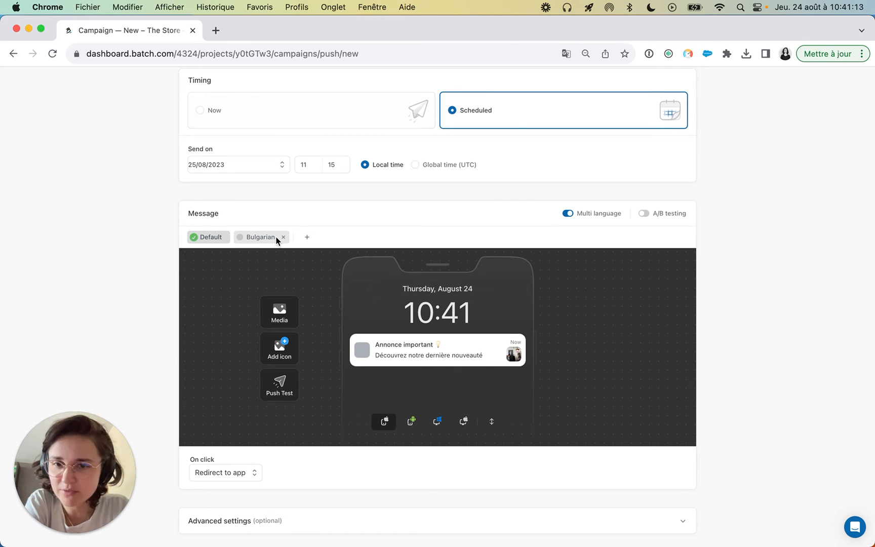
pyautogui.click(284, 237)
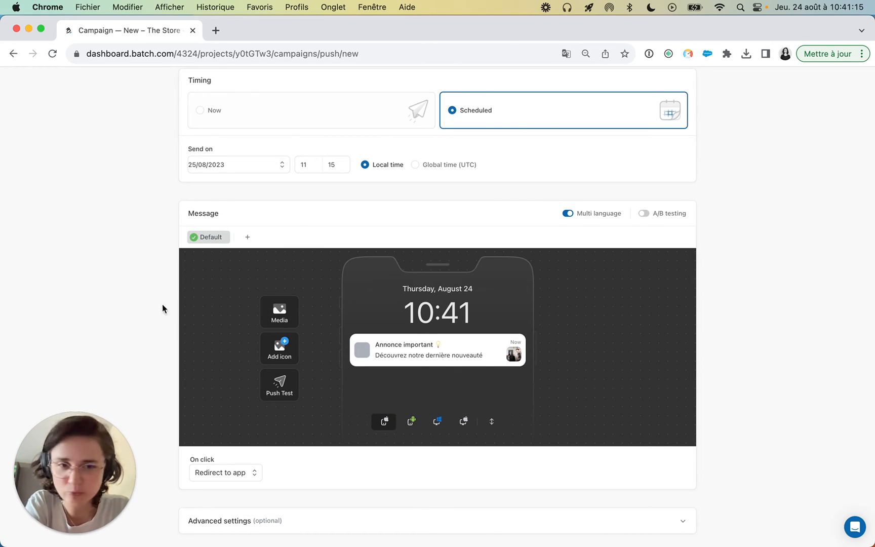
pyautogui.click(570, 214)
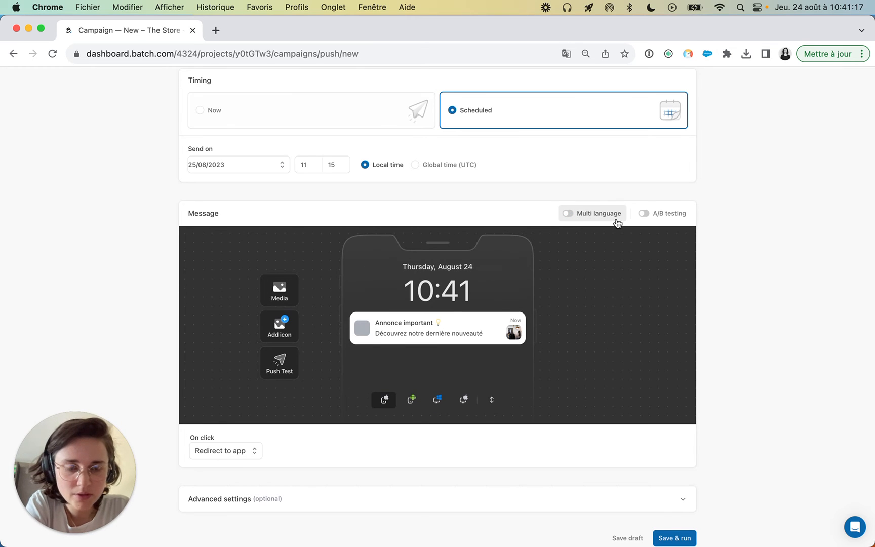
# - Enable A/B testing for the message and open Version B's title for editing
pyautogui.click(644, 214)
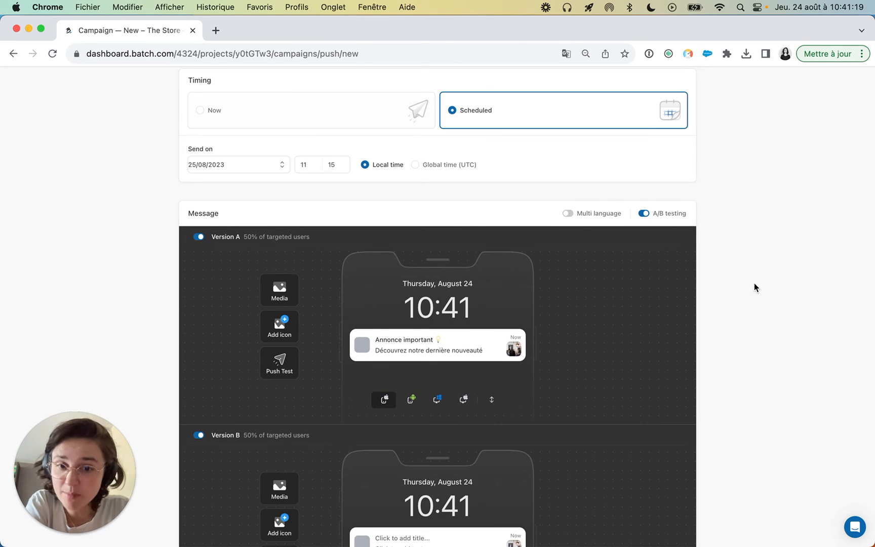
pyautogui.scroll(-2, 685, 303)
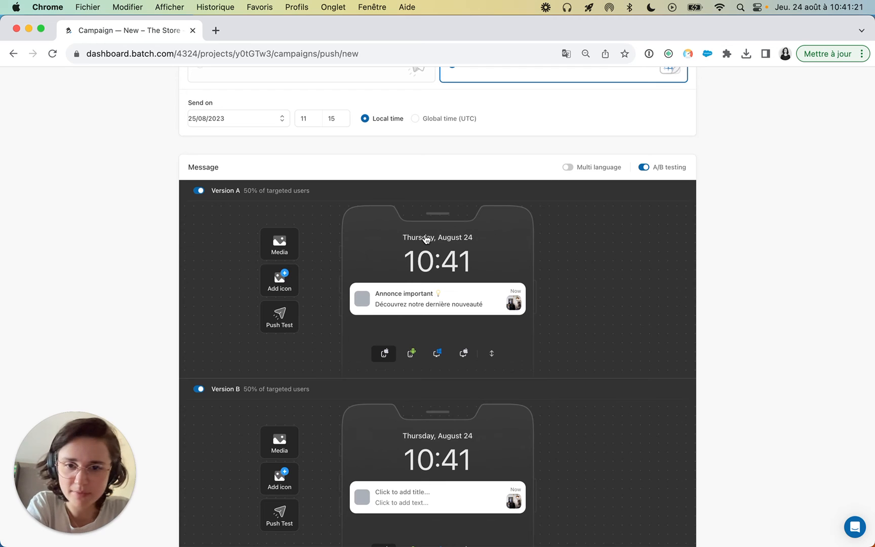
pyautogui.scroll(-4, 772, 266)
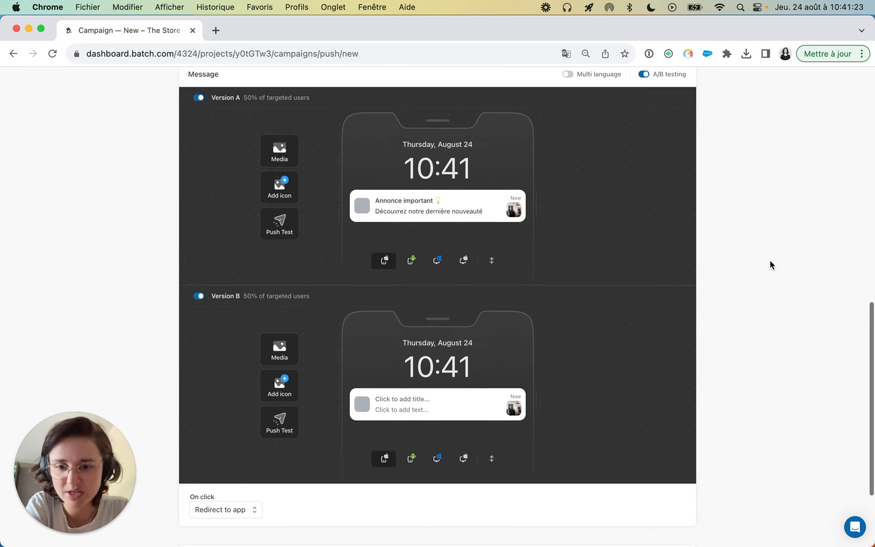
pyautogui.click(416, 399)
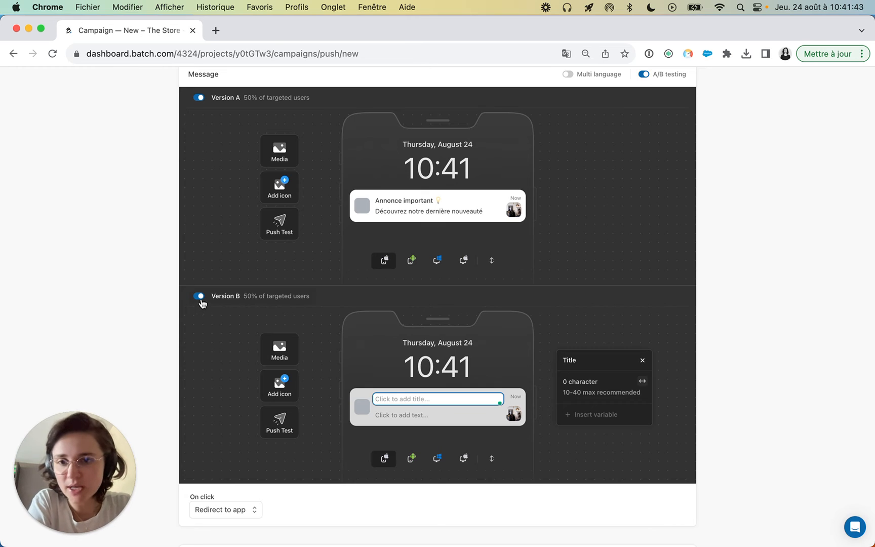
# - Switch Version B off and back on, and disable A/B testing for the message
pyautogui.click(200, 300)
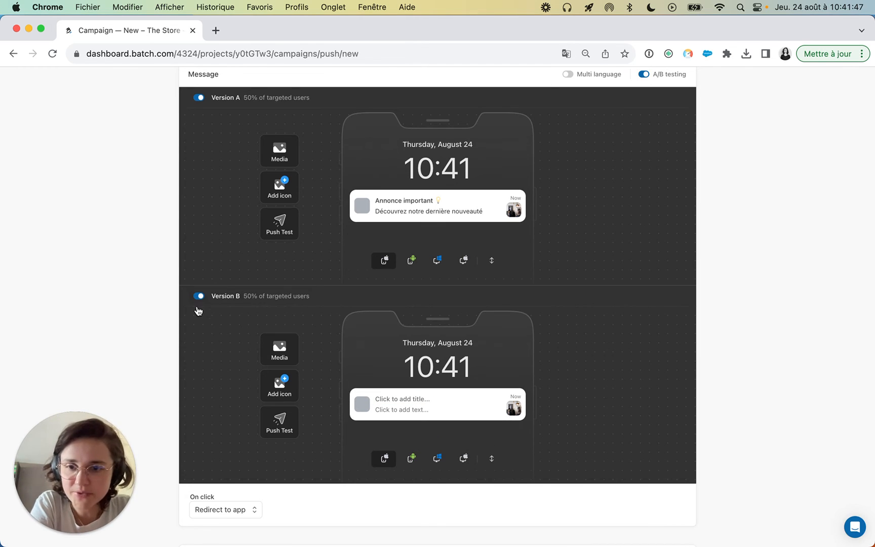
pyautogui.click(199, 299)
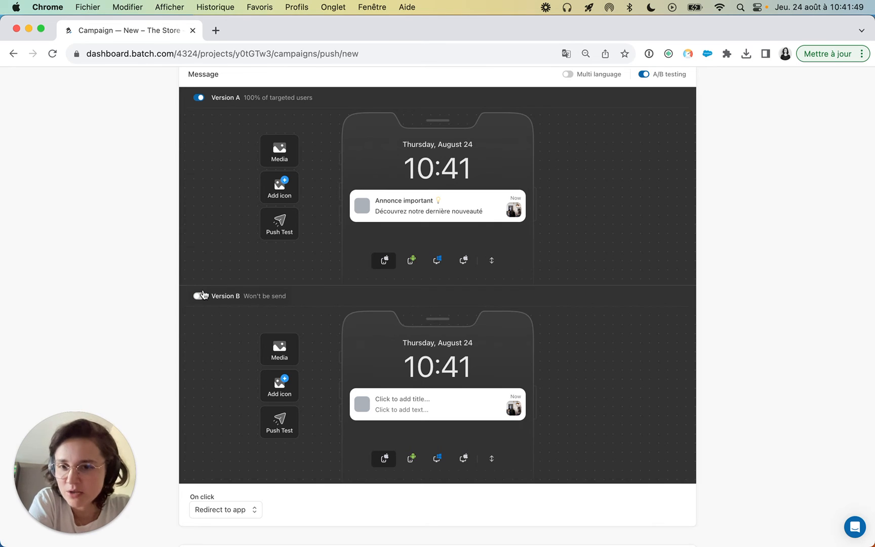
pyautogui.scroll(3, 209, 317)
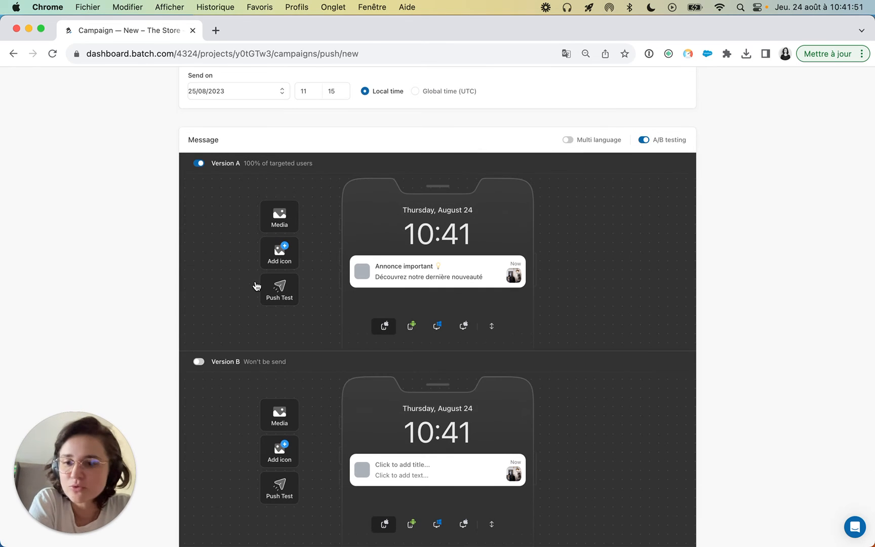
pyautogui.click(199, 363)
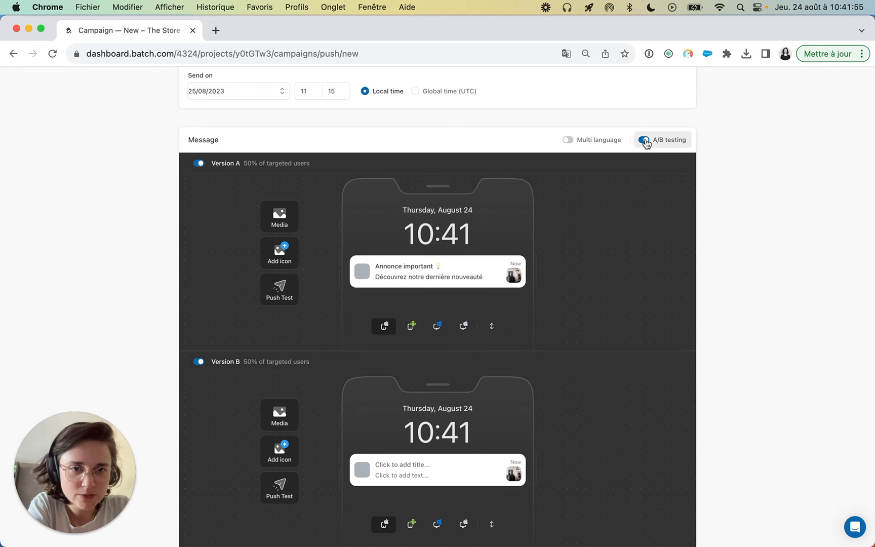
pyautogui.click(644, 141)
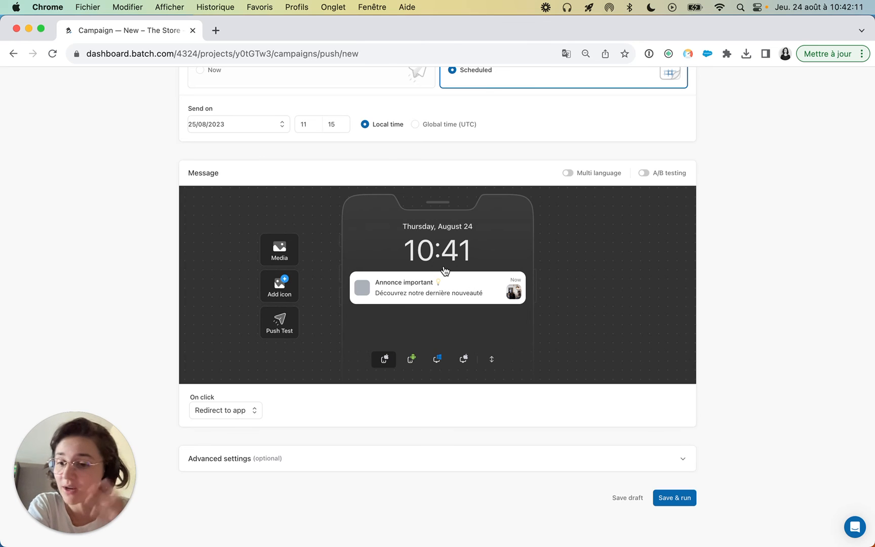
# - Set the message's on-click action to Open deeplink, leaving the link field empty
pyautogui.click(225, 411)
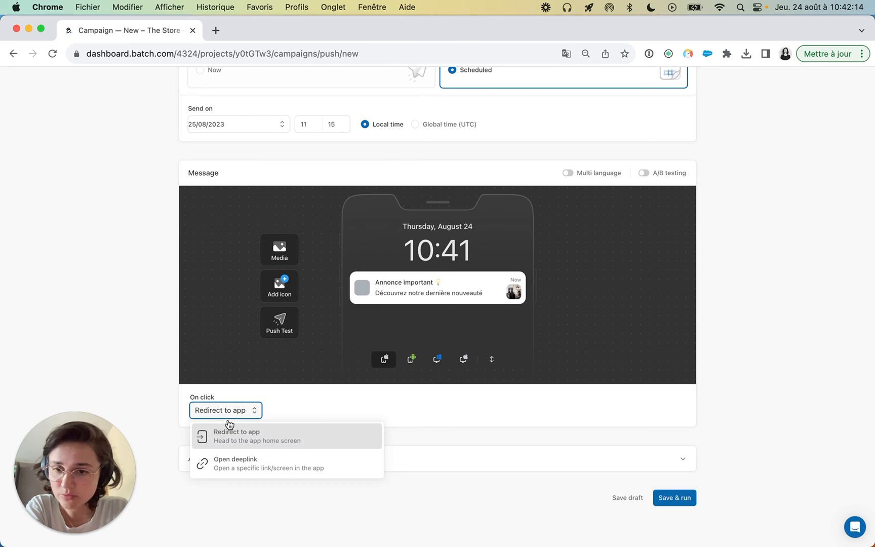
pyautogui.click(242, 463)
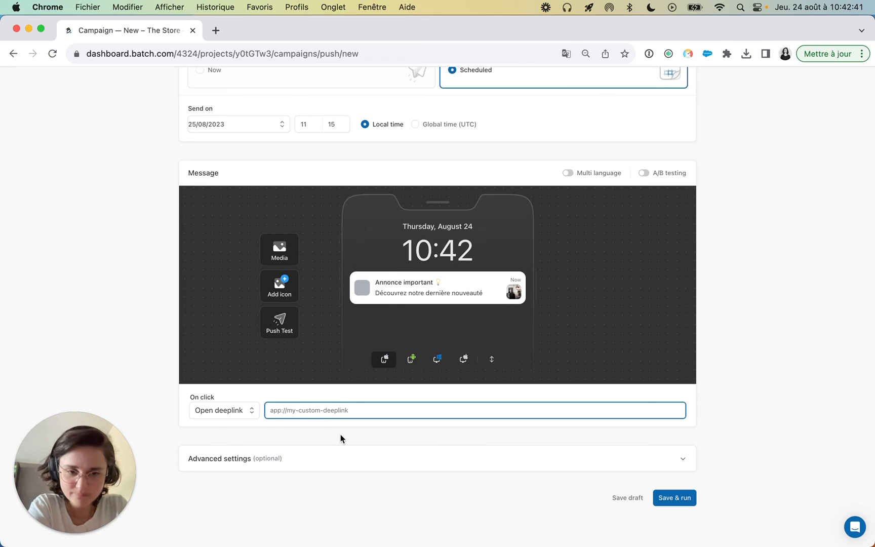
pyautogui.scroll(-1, 341, 434)
pyautogui.click(402, 434)
# - Expand the advanced settings and enable Expiration (TTL) with a value of 24 hours
pyautogui.click(454, 461)
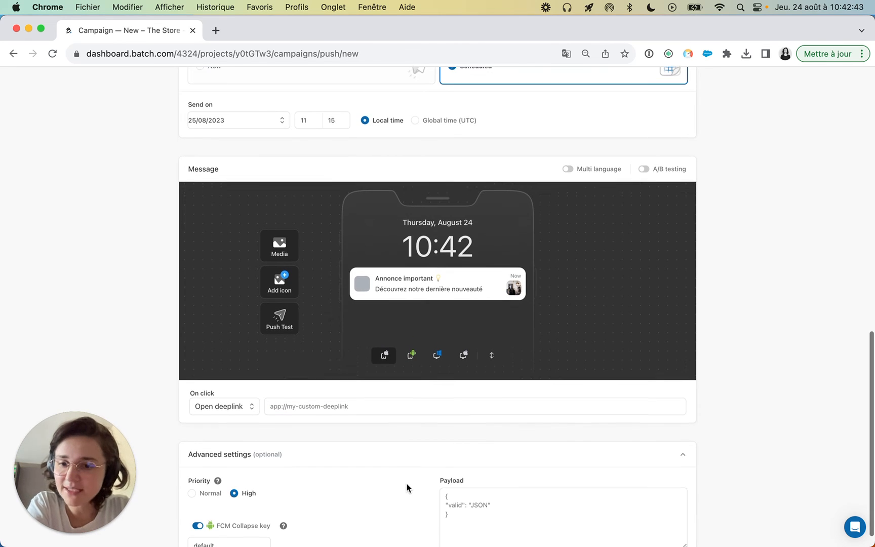
pyautogui.scroll(-3, 406, 486)
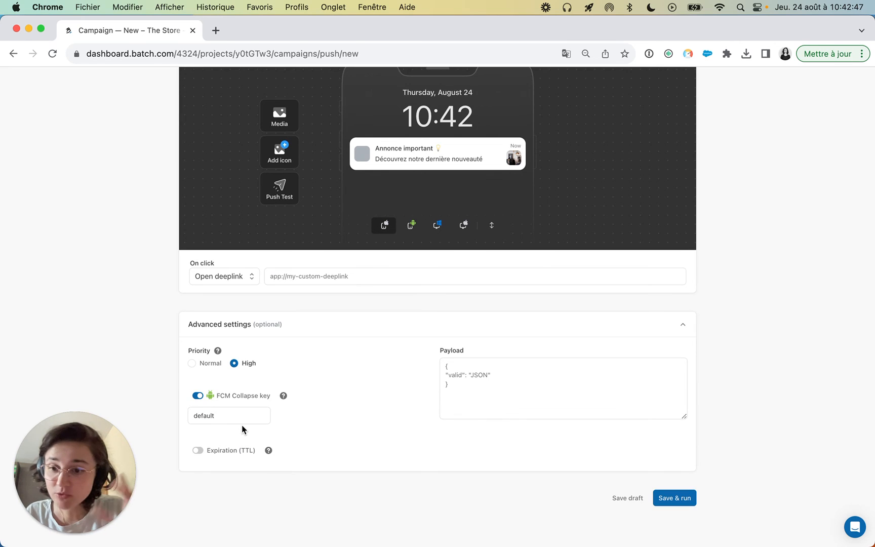
pyautogui.click(197, 451)
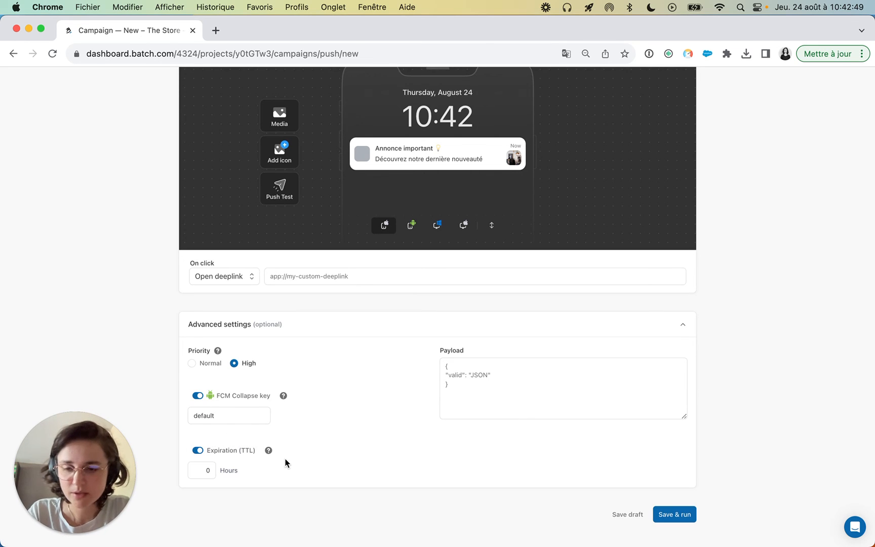
pyautogui.click(198, 470)
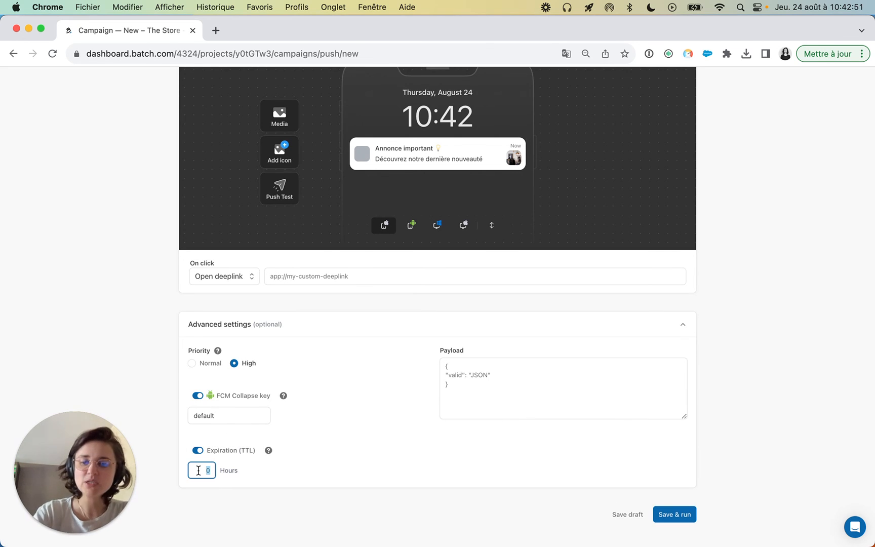
pyautogui.write('24')
pyautogui.click(192, 513)
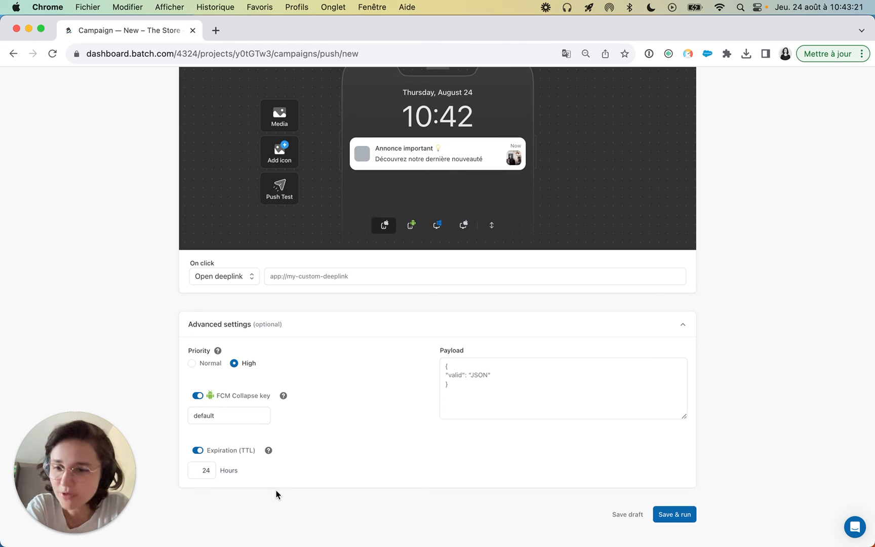
# - Review the campaign form from the save options back up to the targeting, and open and close the support chat
pyautogui.scroll(-1, 393, 463)
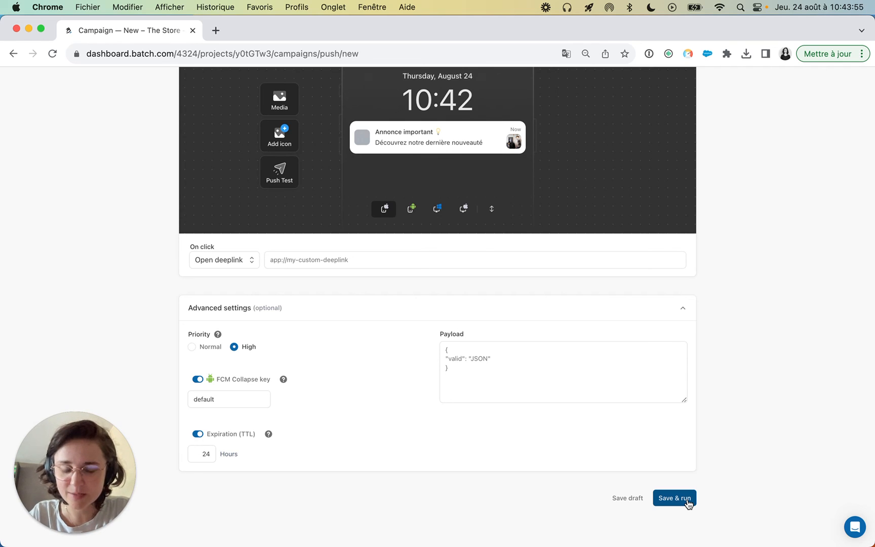
pyautogui.scroll(15, 755, 329)
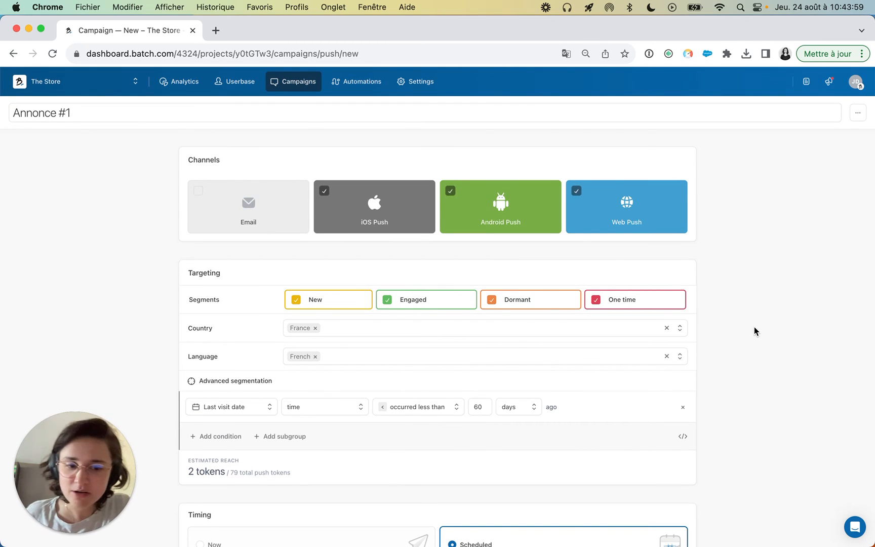
pyautogui.click(856, 528)
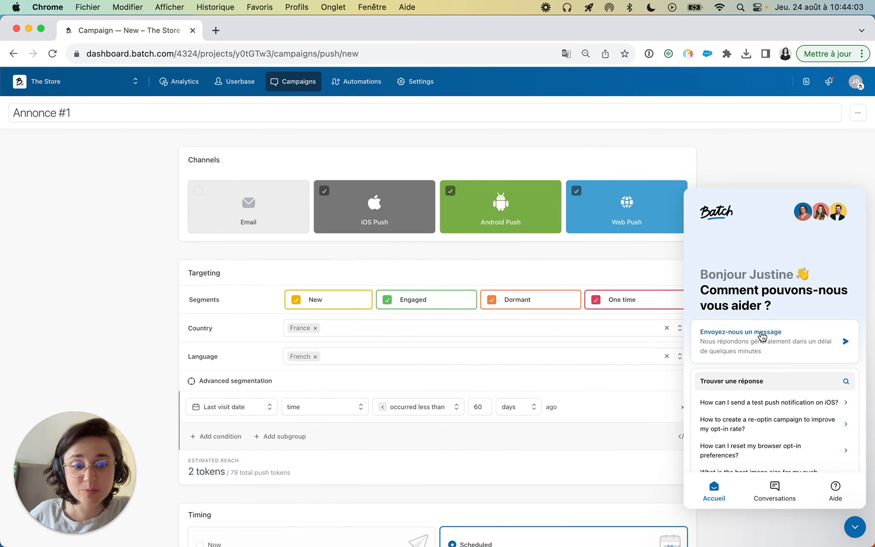
pyautogui.click(854, 527)
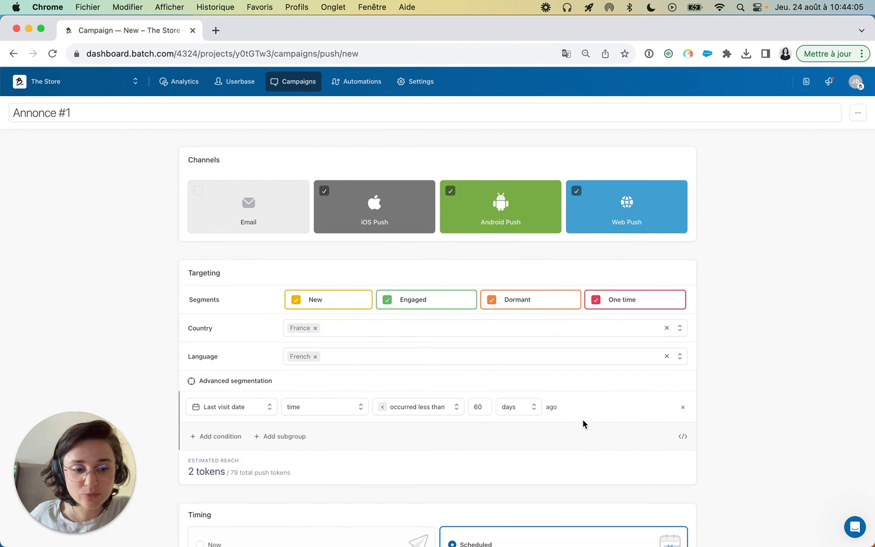